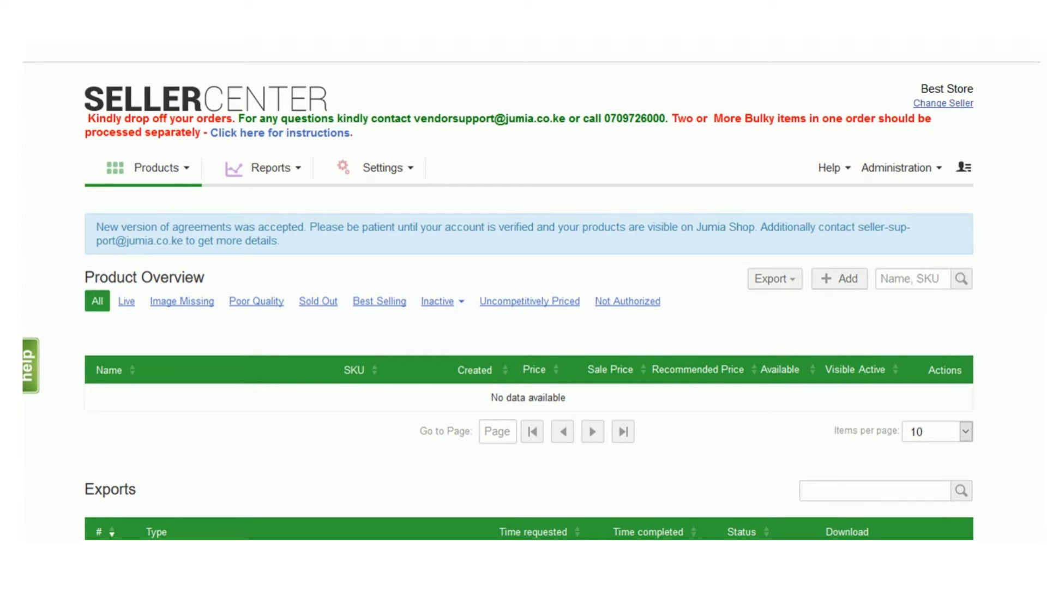
Start adding a new product and go to the primary category search
{"action": "left_click", "coordinate": [149, 172]}
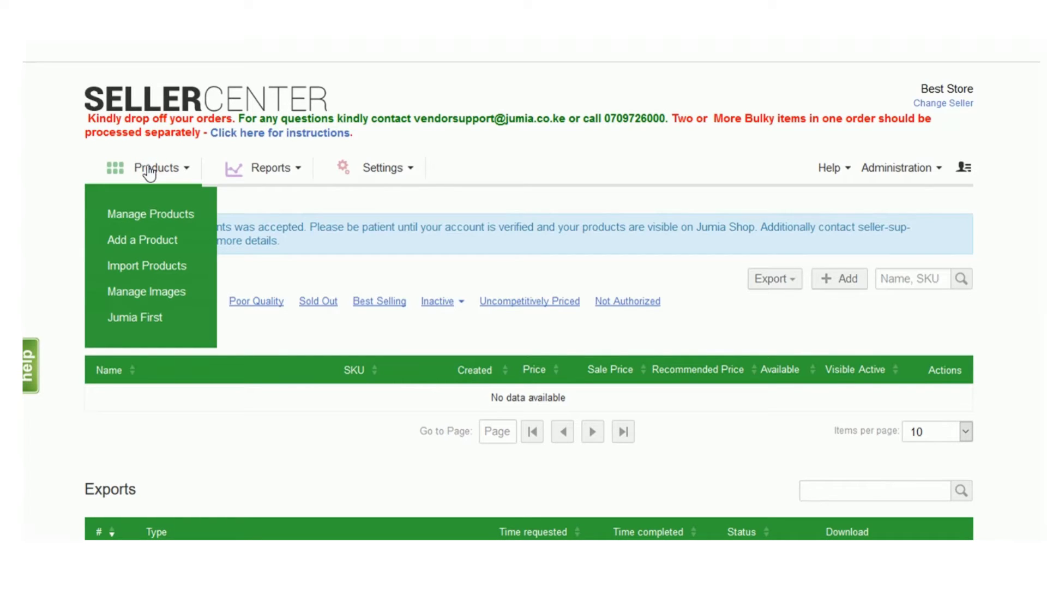
{"action": "left_click", "coordinate": [126, 241]}
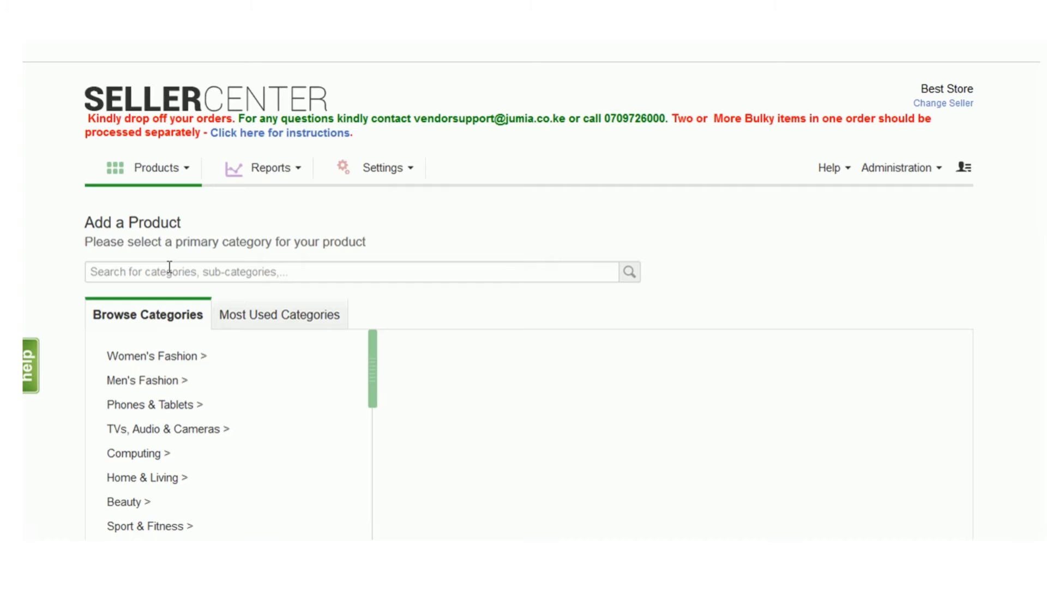
{"action": "left_click", "coordinate": [111, 271]}
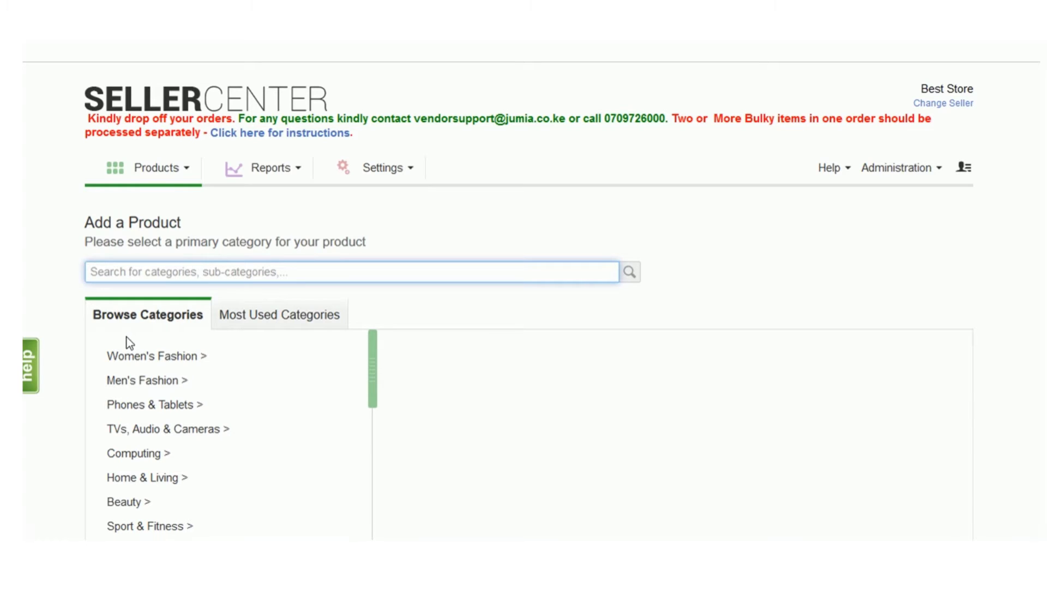
Choose Women's Fashion > Women's Clothing > Dresses > Maxi as the product's primary category
{"action": "left_click", "coordinate": [130, 351]}
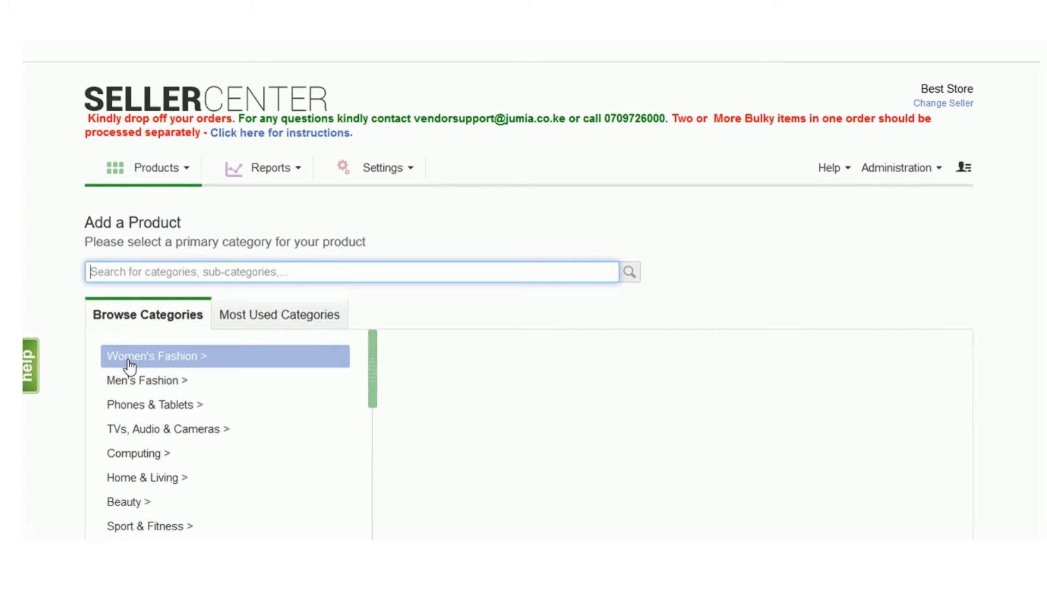
{"action": "left_click", "coordinate": [129, 363]}
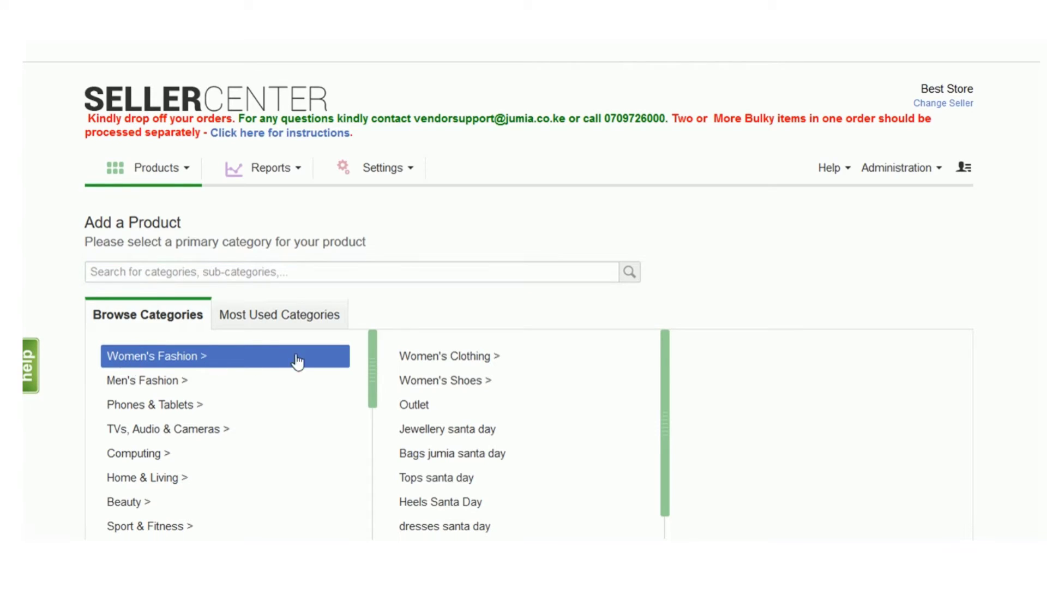
{"action": "left_click", "coordinate": [435, 361]}
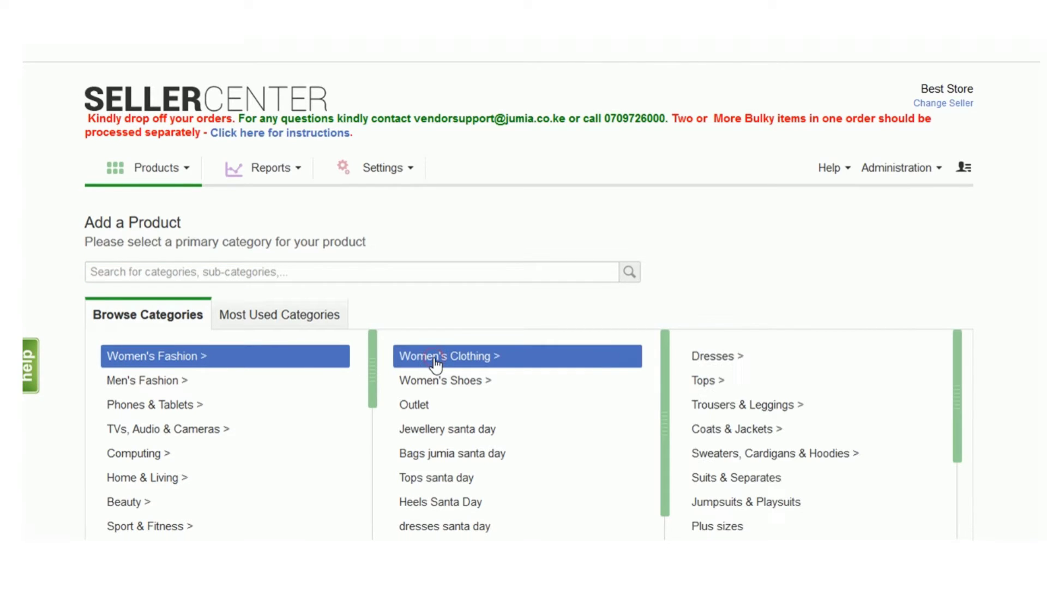
{"action": "left_click", "coordinate": [709, 361]}
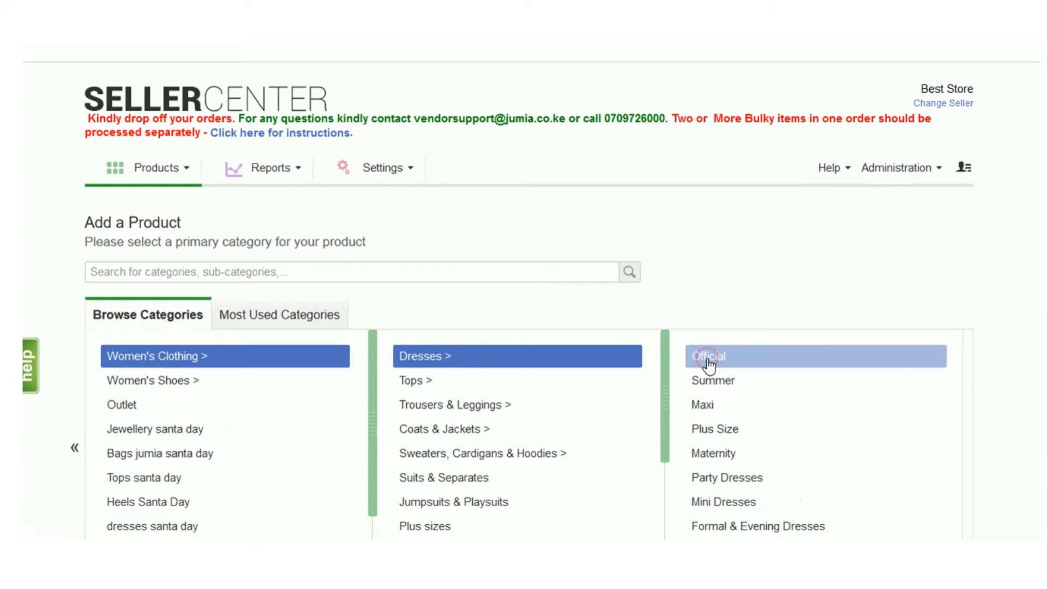
{"action": "left_click", "coordinate": [712, 406]}
{"action": "scroll", "coordinate": [778, 305], "scroll_direction": "down", "scroll_amount": 3}
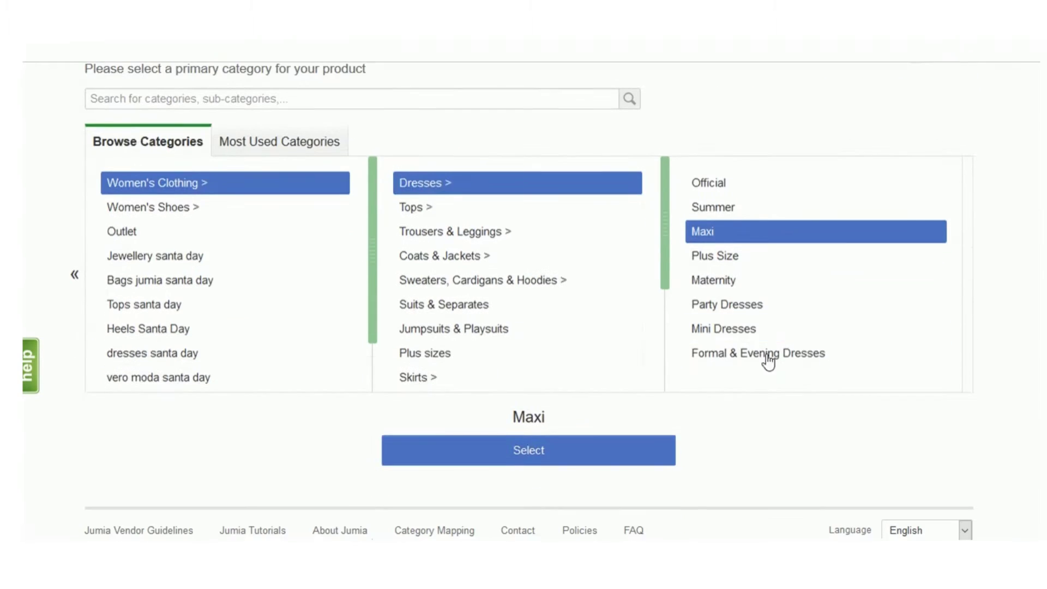
{"action": "left_click", "coordinate": [522, 451]}
Enter "WaterGreen Maxi Dress WIth EMbroidered Chest" as the product name
{"action": "scroll", "coordinate": [360, 331], "scroll_direction": "down", "scroll_amount": 2}
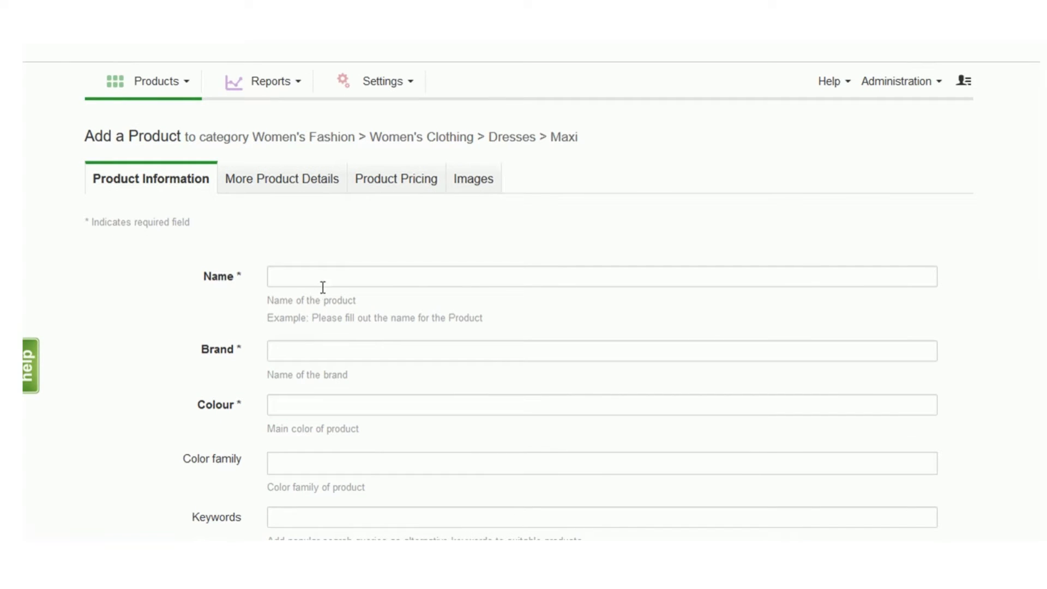
{"action": "left_click", "coordinate": [301, 278]}
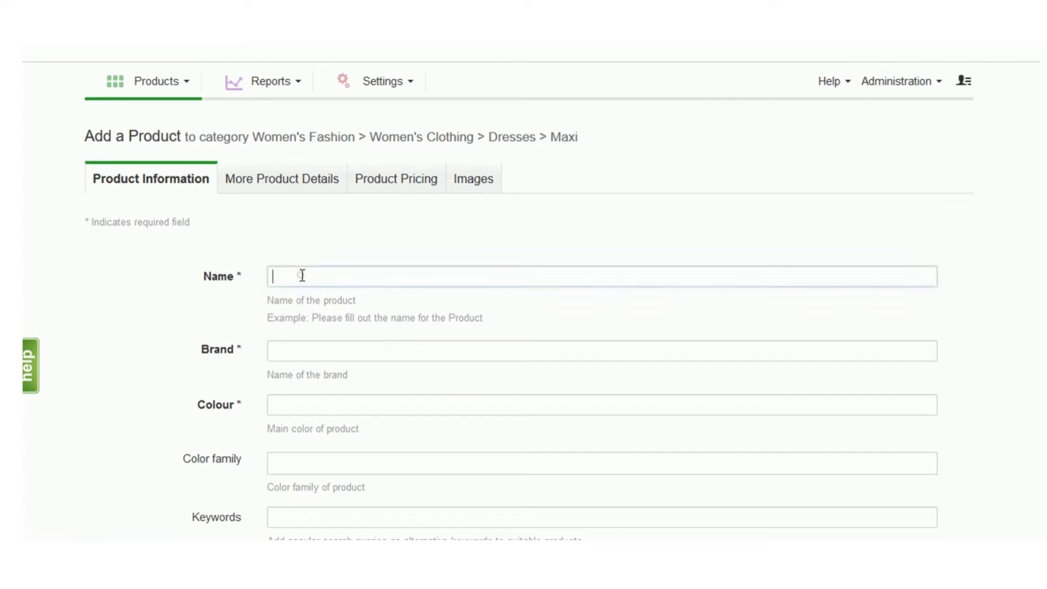
{"action": "type", "text": "Water"}
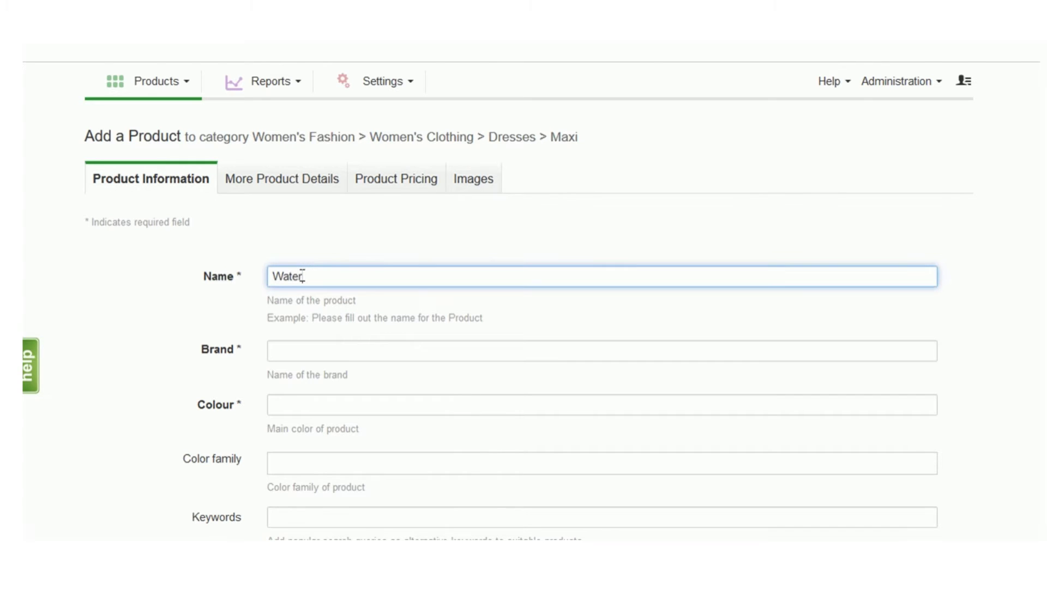
{"action": "type", "text": "Green Maxi Dress WI"}
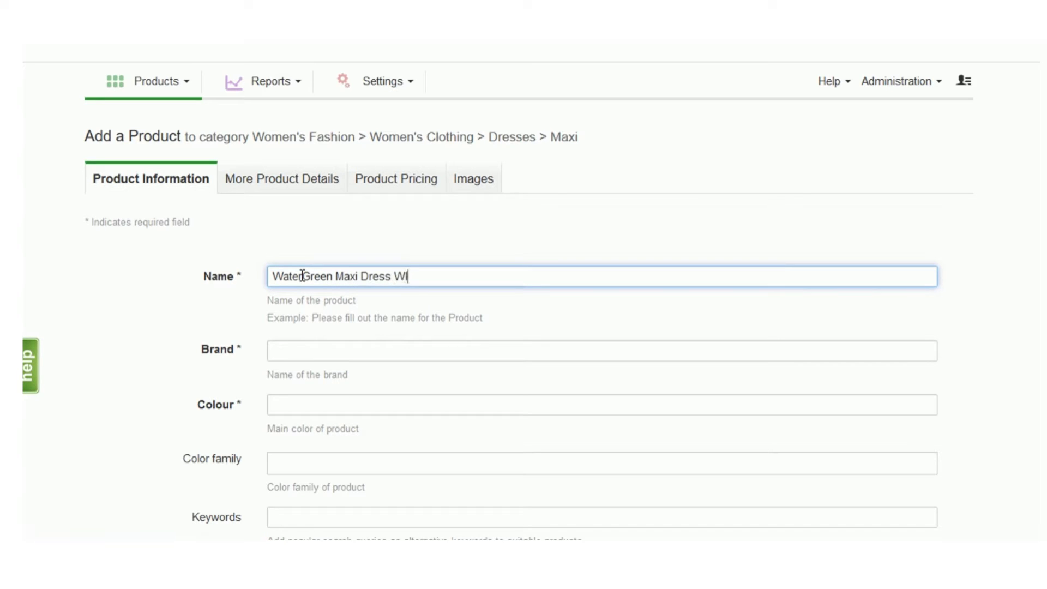
{"action": "type", "text": "th EMbroidered Chest"}
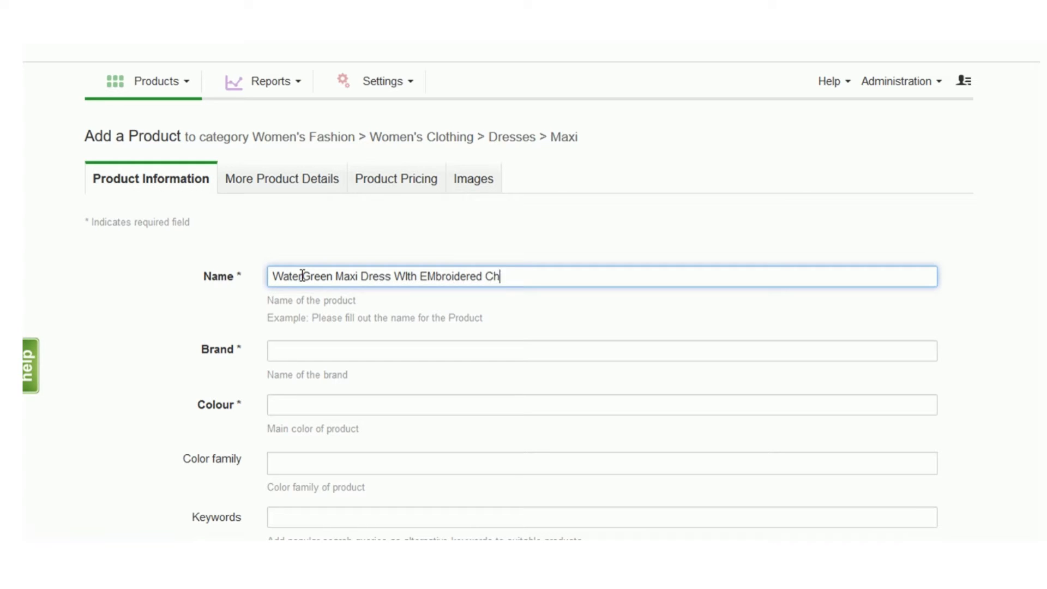
Set the product's brand to the suggested JUMIA MALL
{"action": "left_click", "coordinate": [295, 352]}
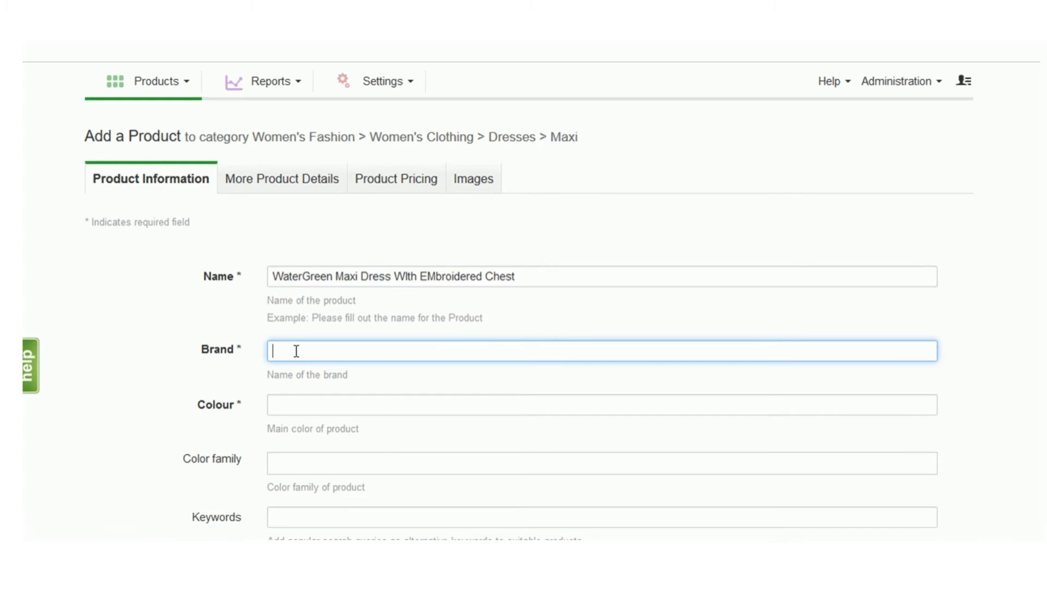
{"action": "type", "text": "Jumia Mall"}
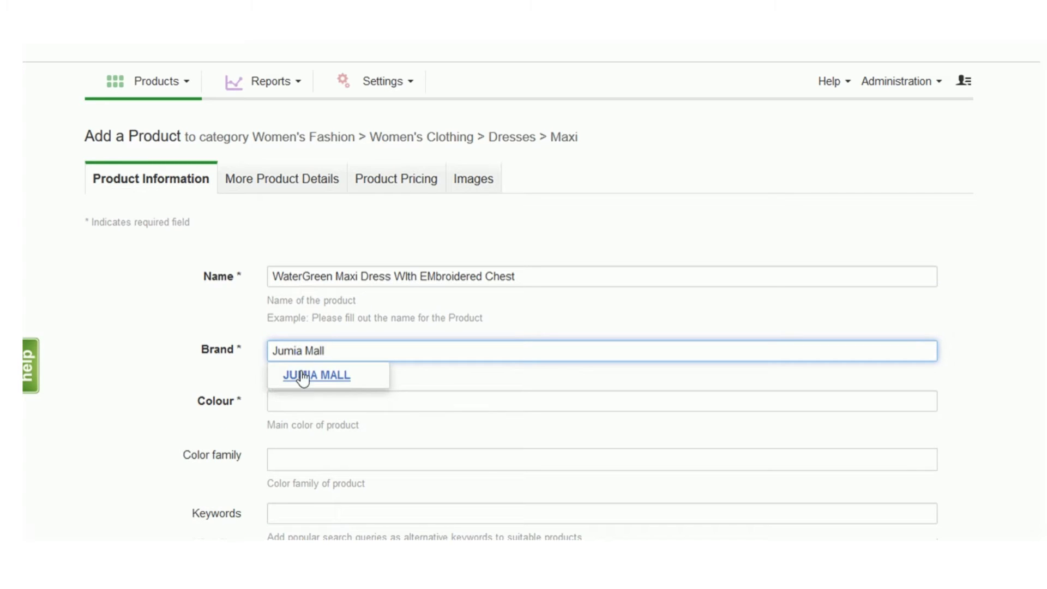
{"action": "left_click", "coordinate": [301, 374]}
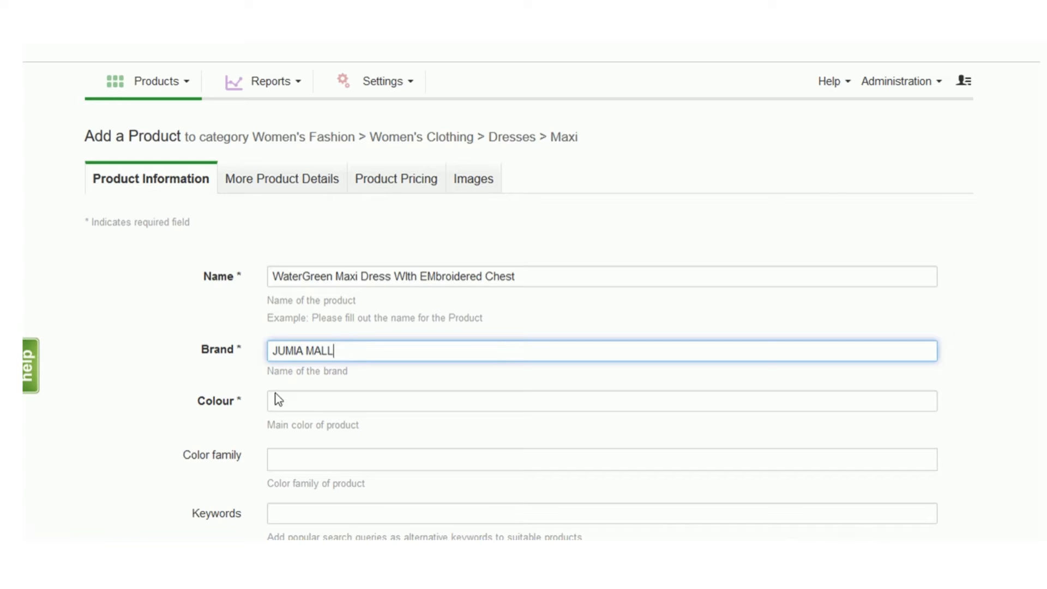
Set the product's main colour to WaterGreen and its color family to Green
{"action": "left_click", "coordinate": [292, 395]}
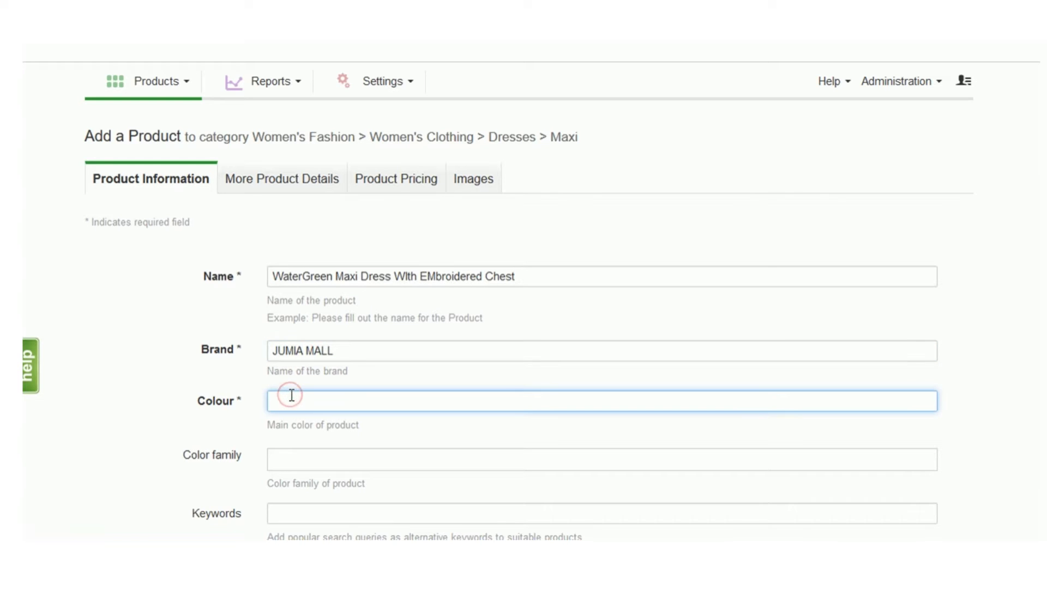
{"action": "type", "text": "Water"}
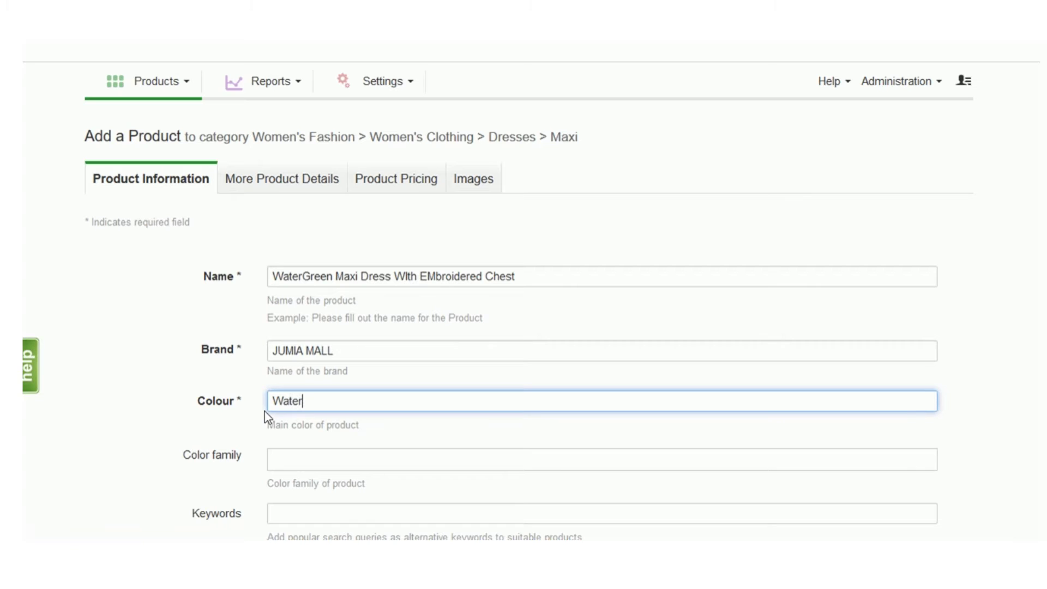
{"action": "type", "text": "Green"}
{"action": "left_click", "coordinate": [279, 457]}
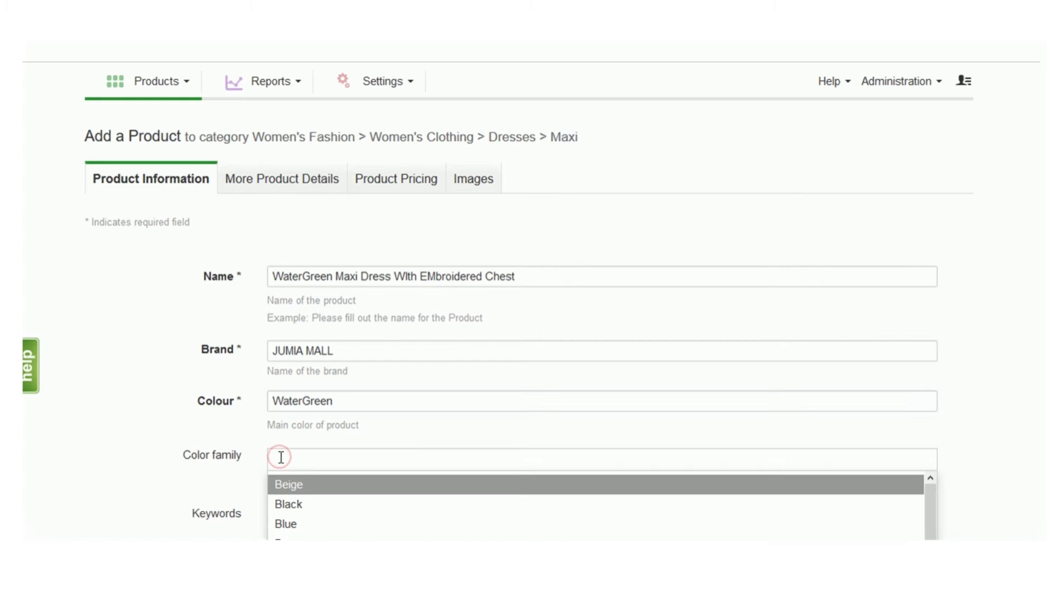
{"action": "type", "text": "Gree"}
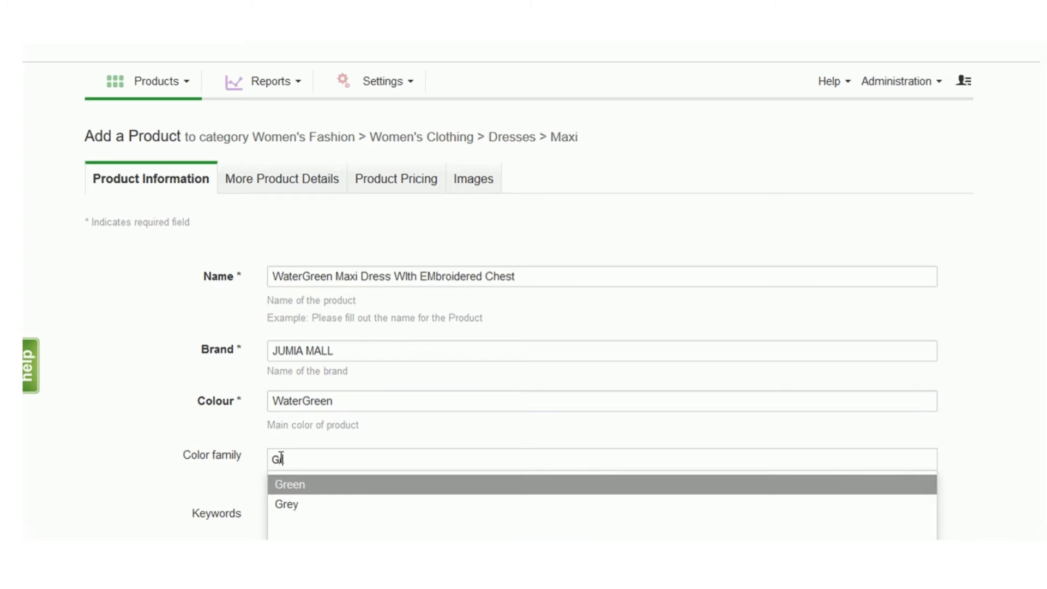
{"action": "left_click", "coordinate": [284, 485]}
Enter the keywords "Maxi Dress, Dress, Watergreen Dress" for the product
{"action": "left_click", "coordinate": [295, 511]}
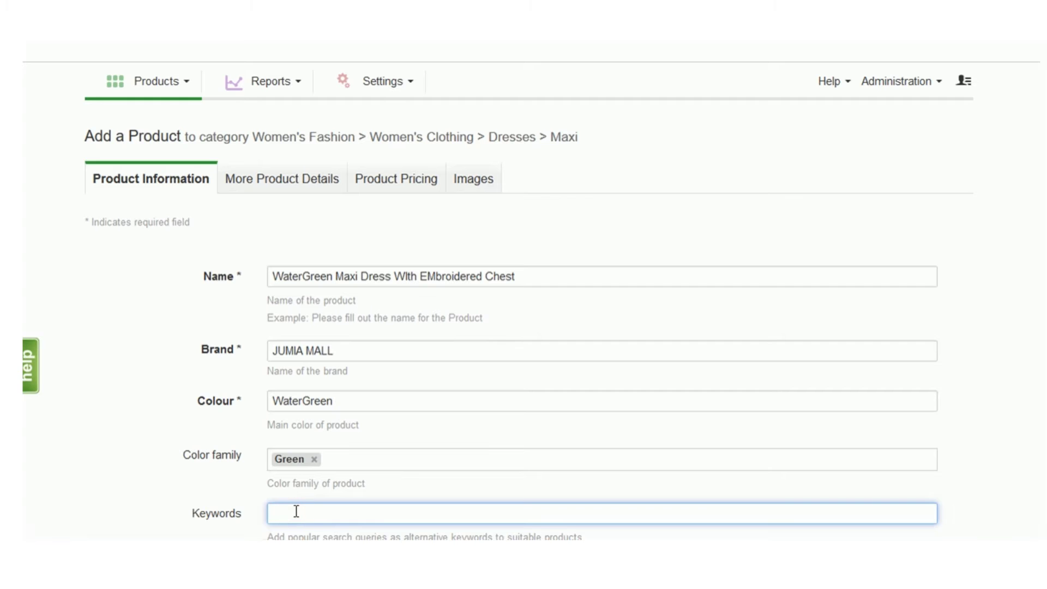
{"action": "type", "text": "Maxi Dress, DRess"}
{"action": "key", "text": "BackSpace"}
{"action": "key", "text": "BackSpace"}
{"action": "key", "text": "BackSpace"}
{"action": "key", "text": "BackSpace"}
{"action": "type", "text": "ress, Watergreen Dress"}
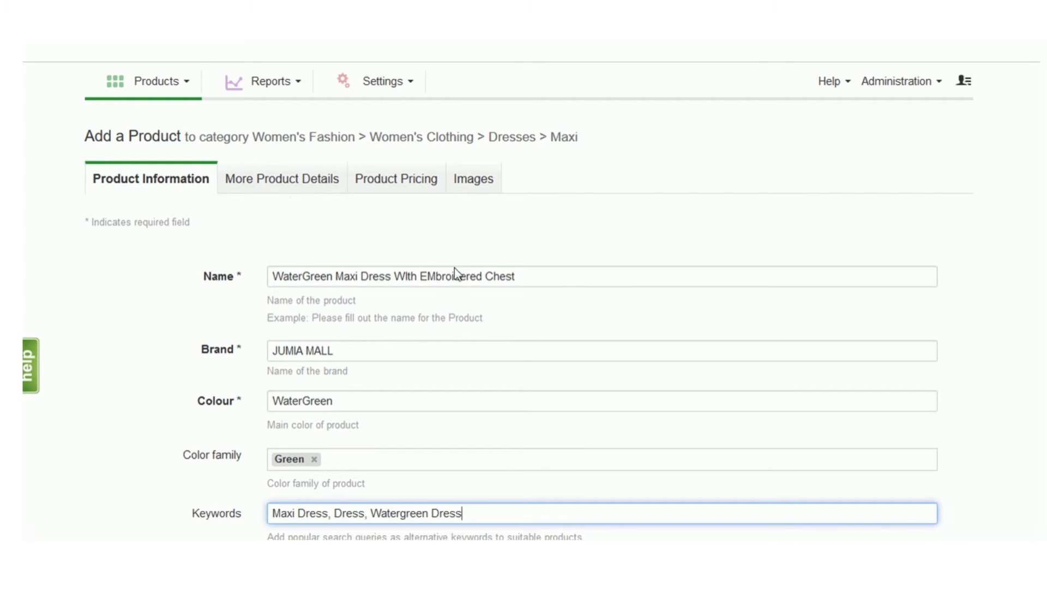
Review the basic product information, and set the tax class to Zero in the additional product details
{"action": "left_click", "coordinate": [430, 276]}
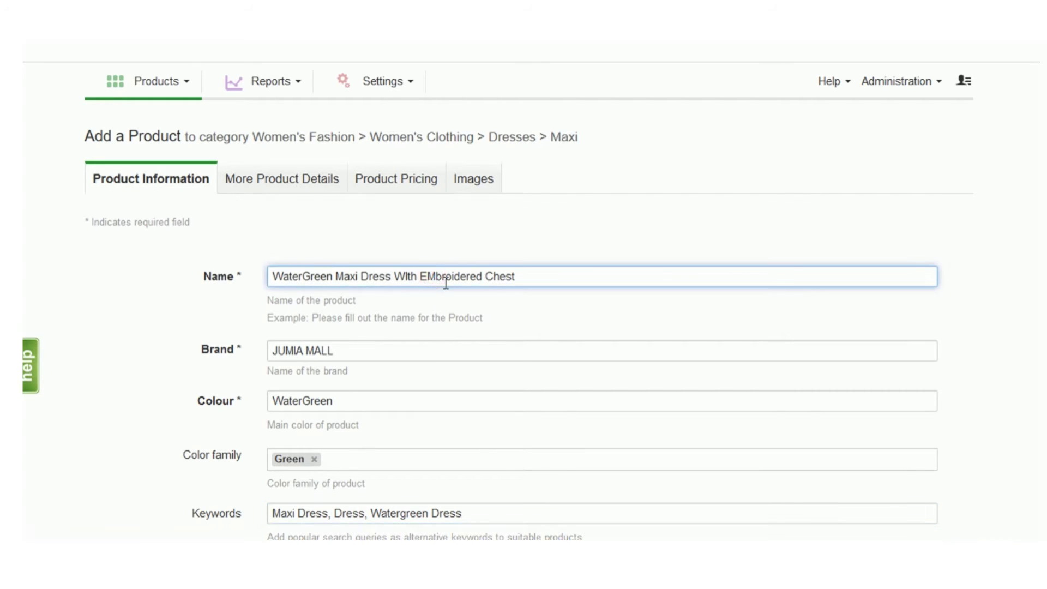
{"action": "scroll", "coordinate": [529, 284], "scroll_direction": "down", "scroll_amount": 3}
{"action": "scroll", "coordinate": [506, 457], "scroll_direction": "down", "scroll_amount": 1}
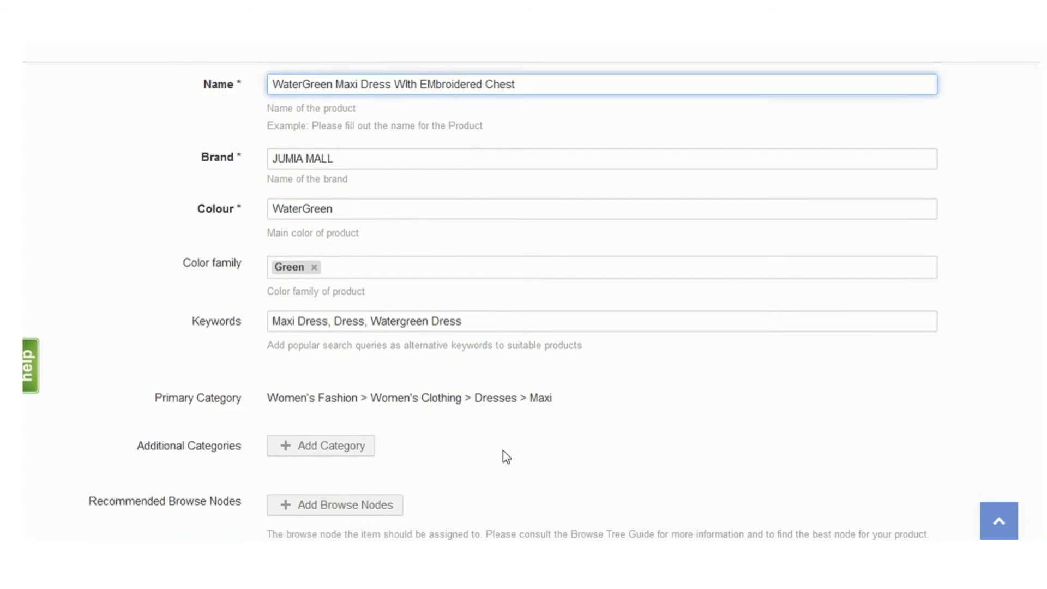
{"action": "scroll", "coordinate": [506, 457], "scroll_direction": "down", "scroll_amount": 3}
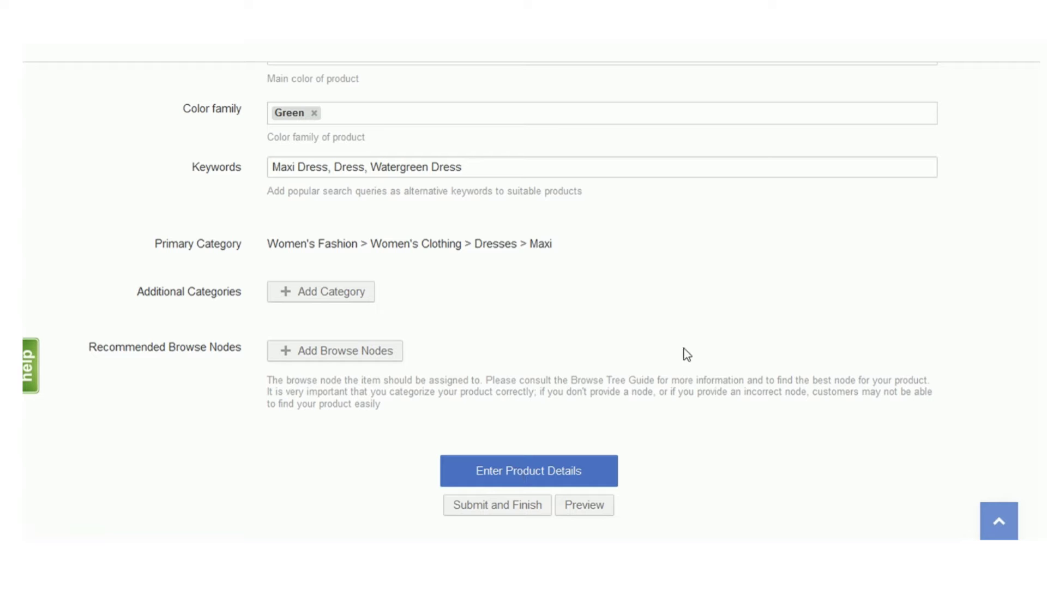
{"action": "scroll", "coordinate": [696, 349], "scroll_direction": "up", "scroll_amount": 6}
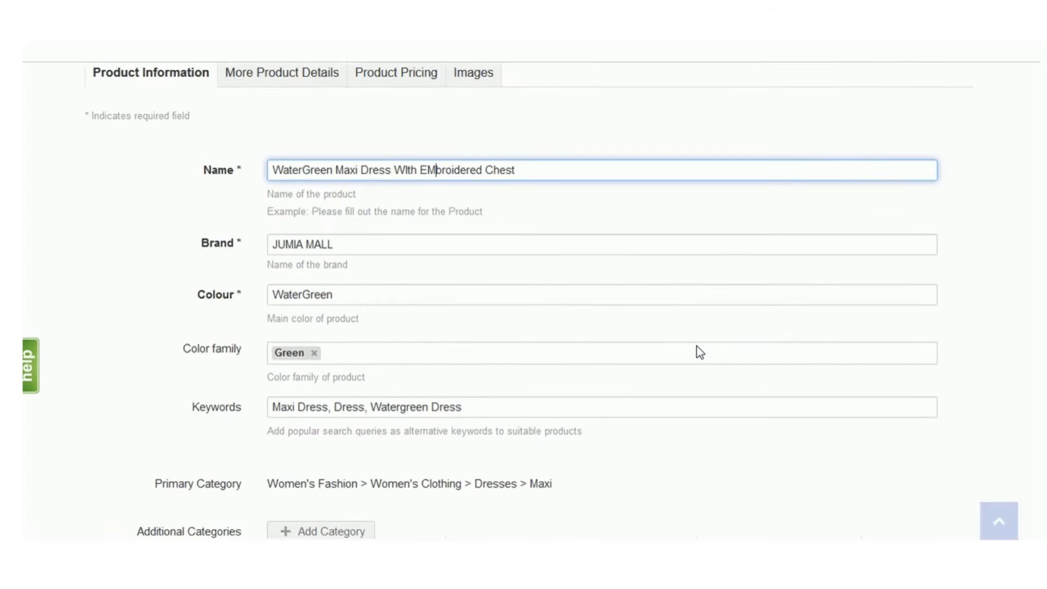
{"action": "left_click", "coordinate": [299, 184]}
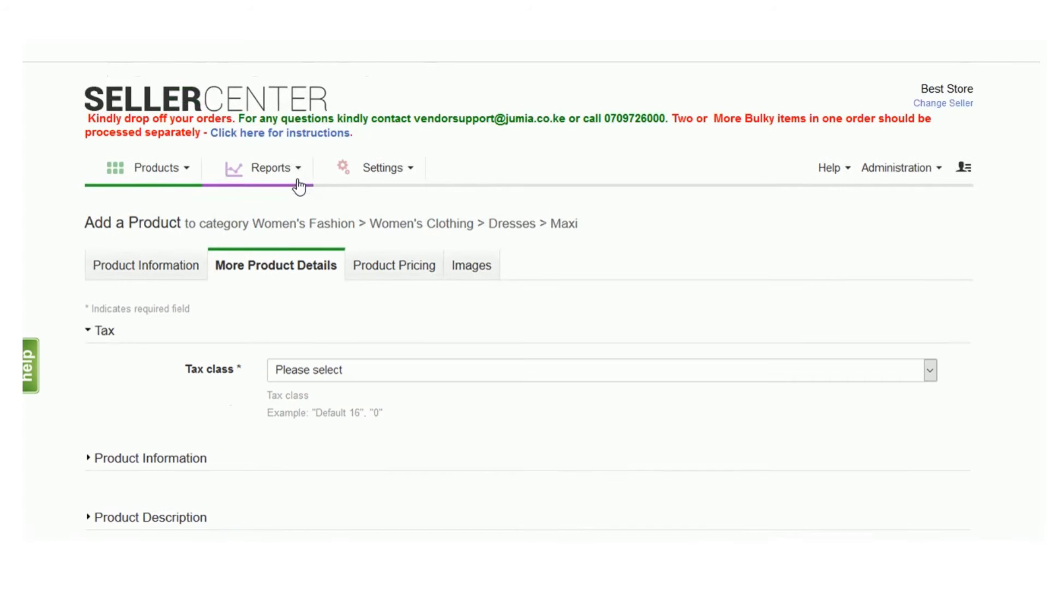
{"action": "scroll", "coordinate": [486, 267], "scroll_direction": "down", "scroll_amount": 2}
{"action": "scroll", "coordinate": [481, 271], "scroll_direction": "down", "scroll_amount": 2}
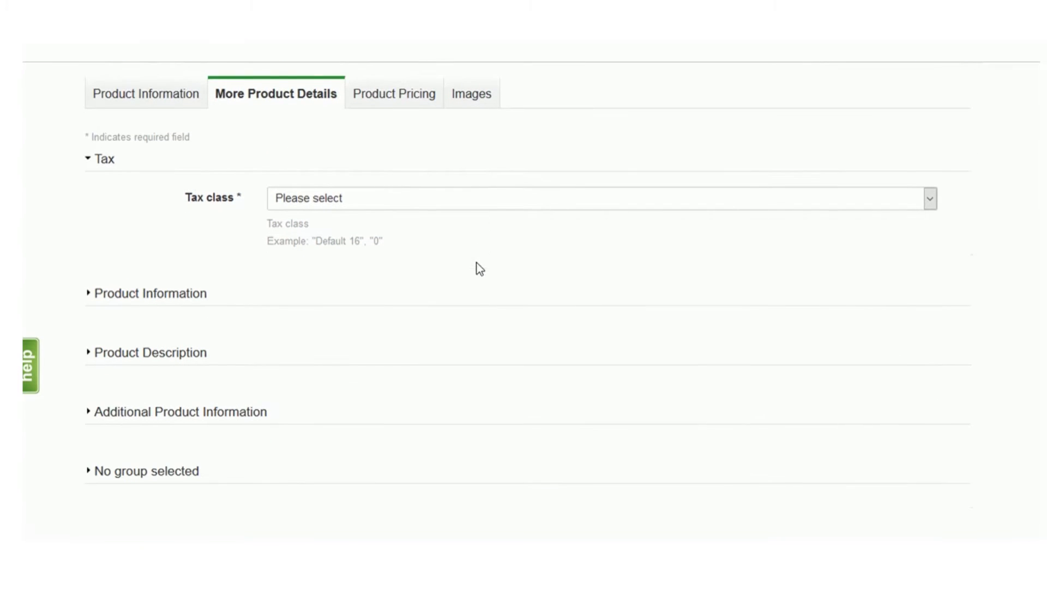
{"action": "left_click", "coordinate": [392, 205]}
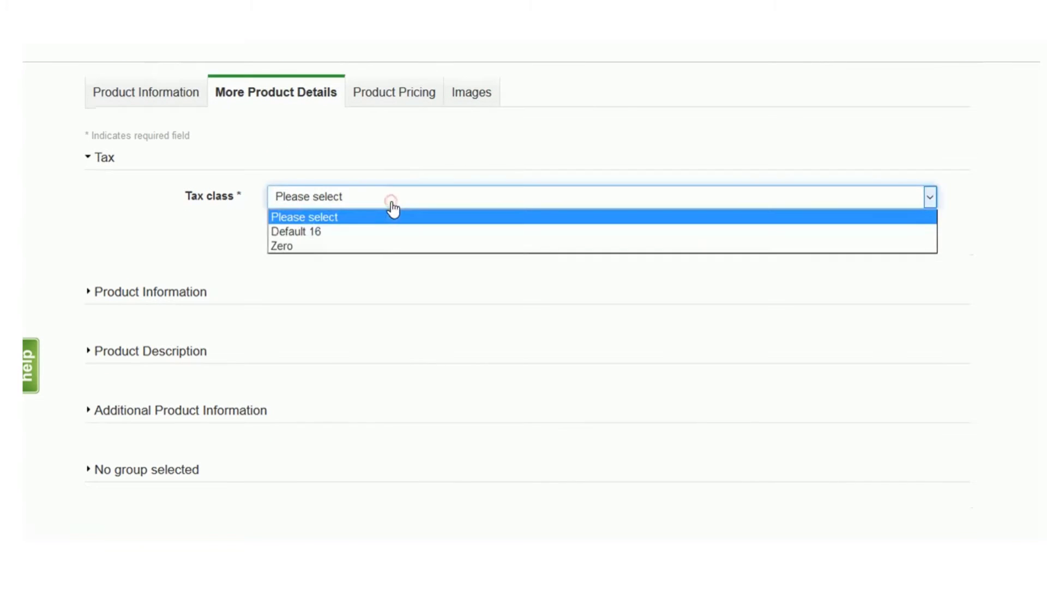
{"action": "left_click", "coordinate": [283, 246]}
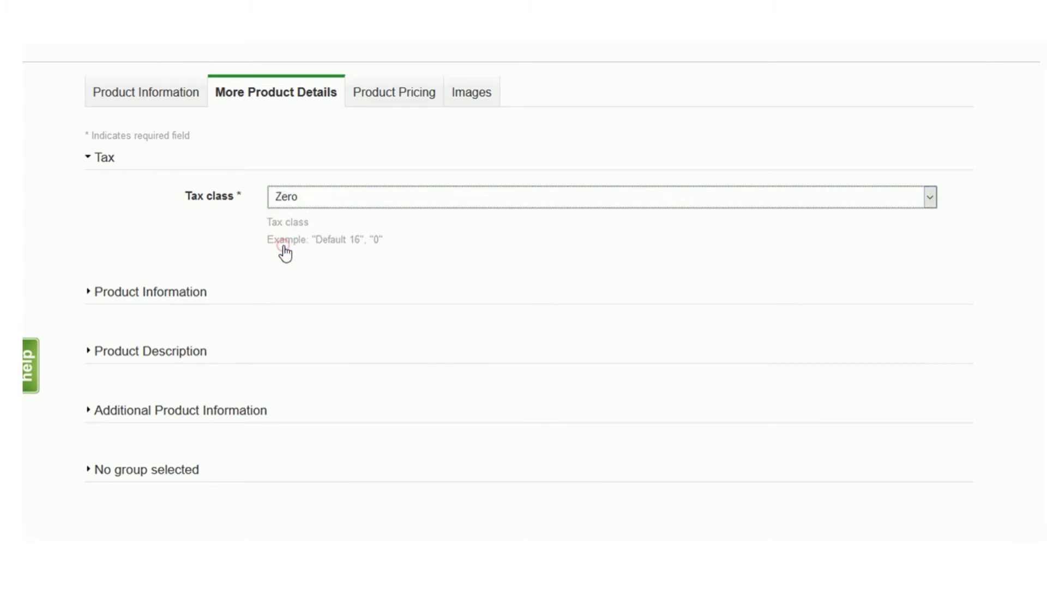
Expand the Product Information section of the details and set the weight to 0.4 kg, skipping the size
{"action": "left_click", "coordinate": [170, 292]}
{"action": "scroll", "coordinate": [368, 289], "scroll_direction": "down", "scroll_amount": 2}
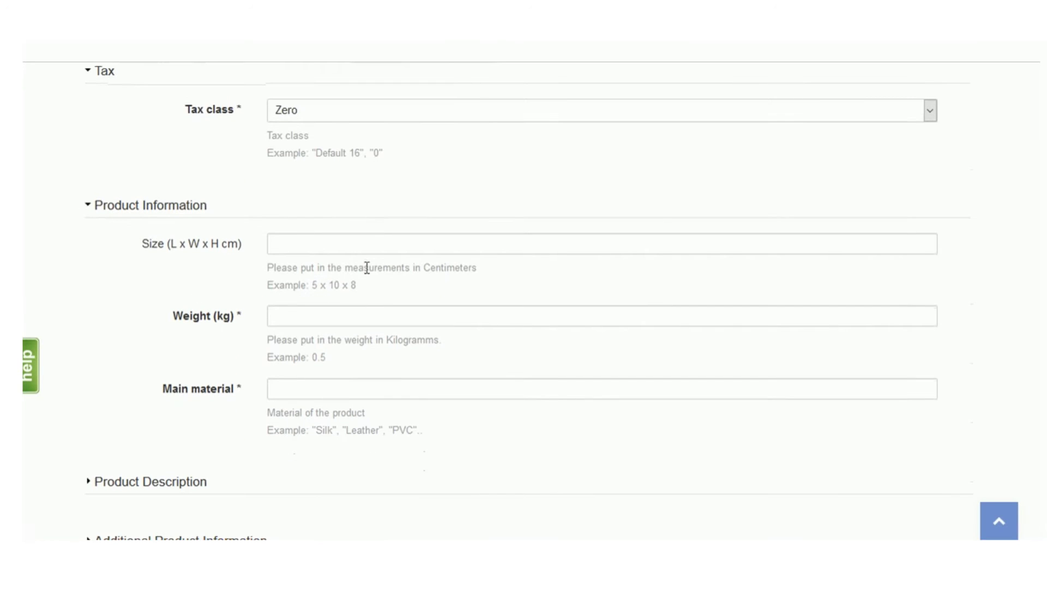
{"action": "left_click", "coordinate": [323, 240]}
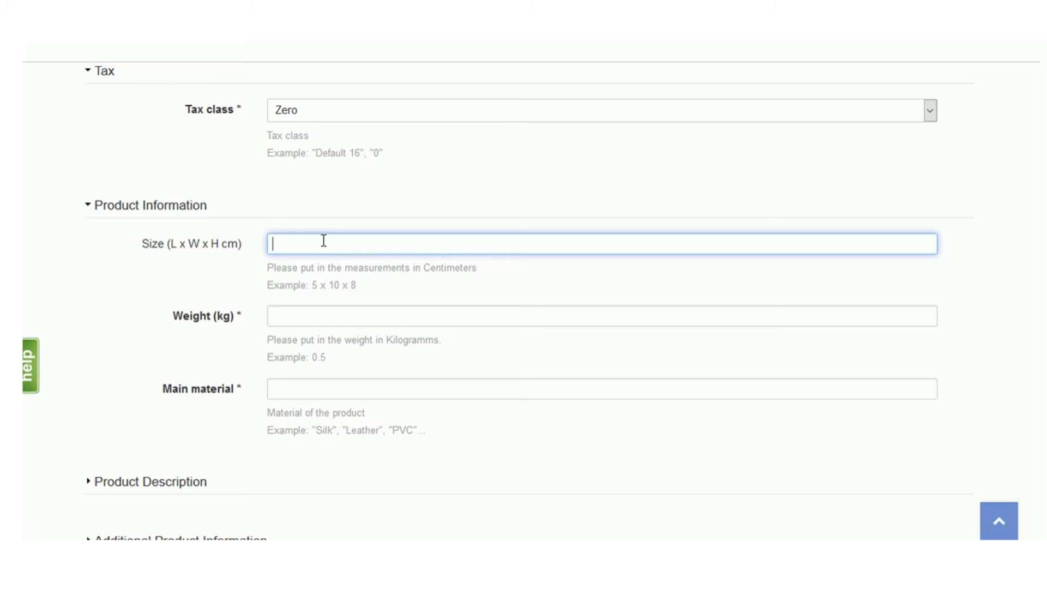
{"action": "left_click", "coordinate": [306, 314]}
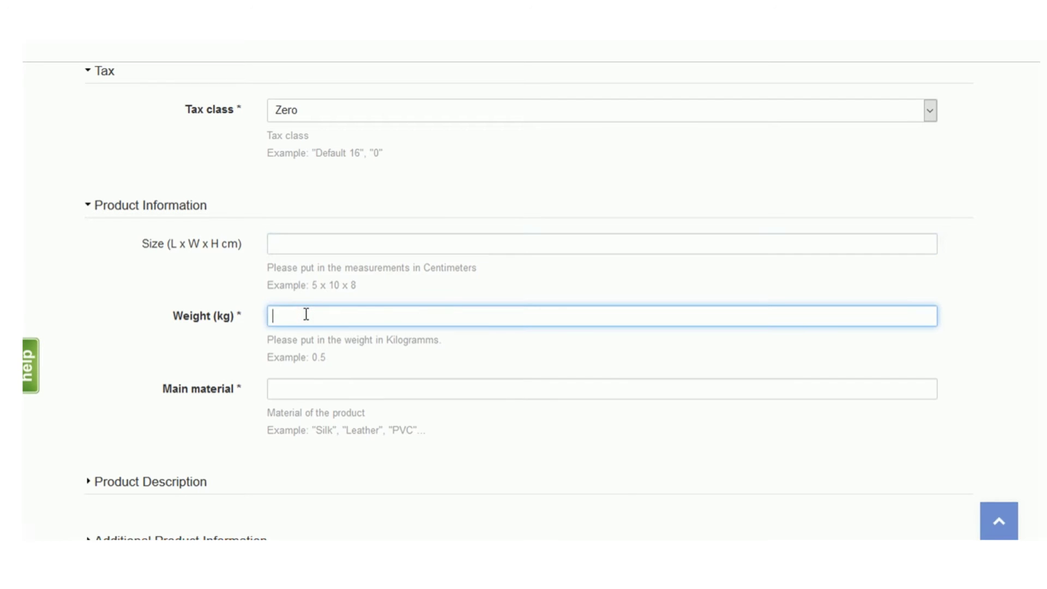
{"action": "type", "text": "0.4"}
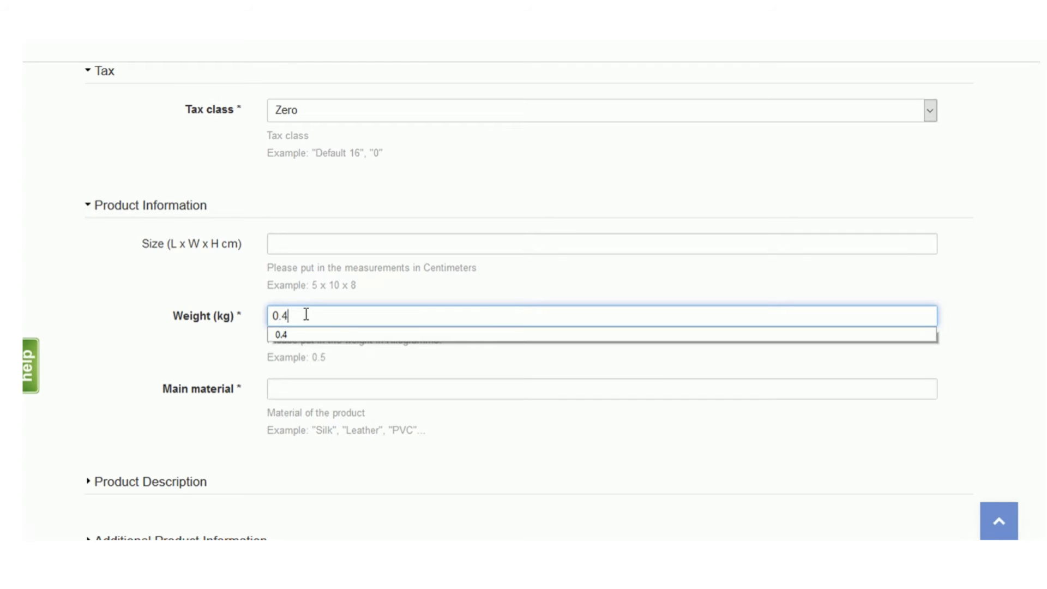
{"action": "left_click", "coordinate": [274, 337]}
Set the product's main material to Polyester
{"action": "left_click", "coordinate": [282, 390]}
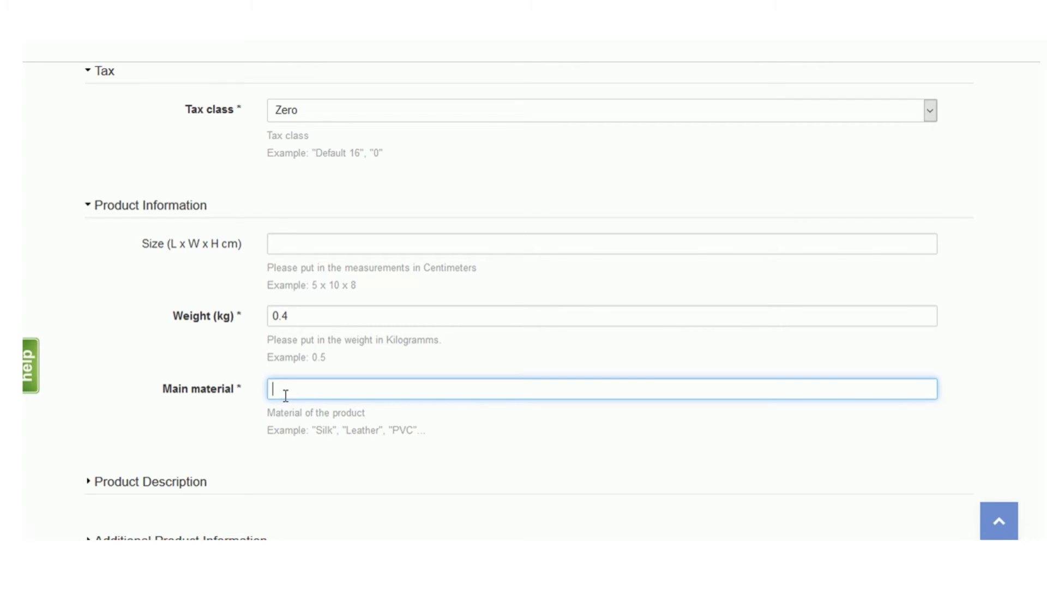
{"action": "type", "text": "Polyester"}
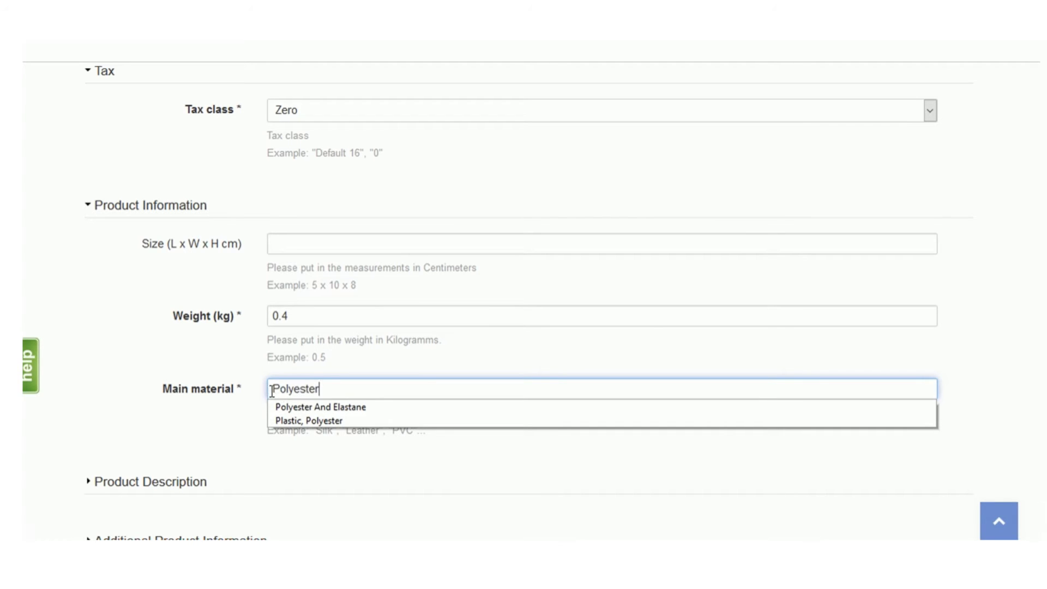
{"action": "left_click", "coordinate": [271, 389]}
{"action": "type", "text": "100%"}
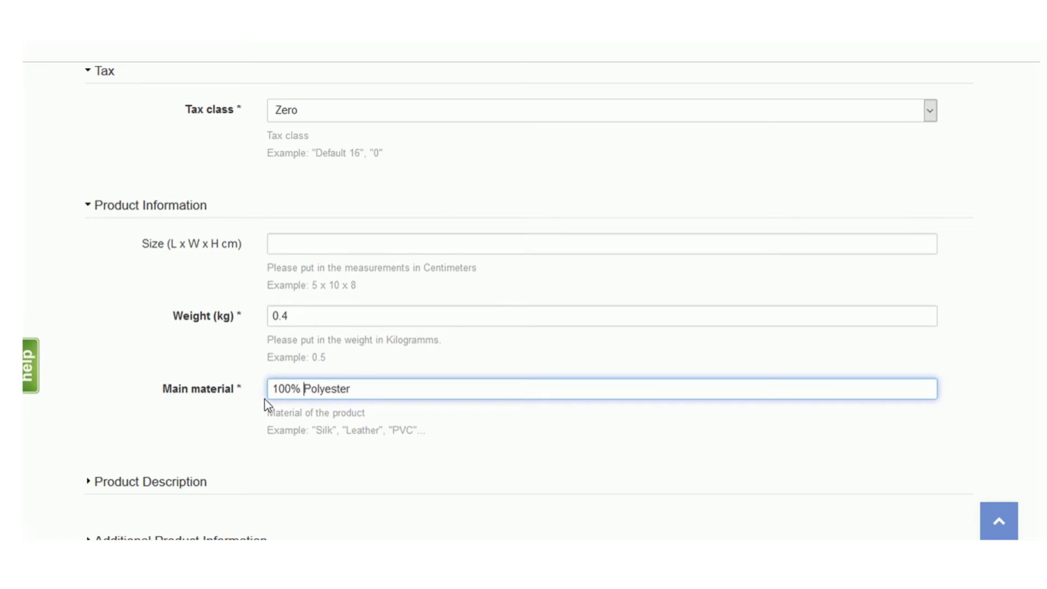
{"action": "scroll", "coordinate": [456, 303], "scroll_direction": "down", "scroll_amount": 1}
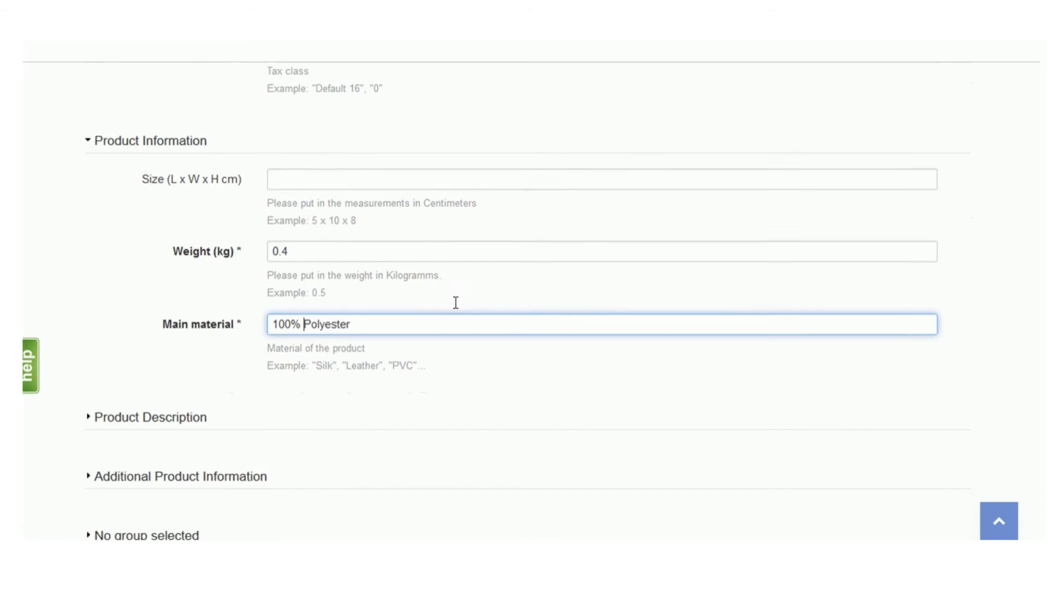
{"action": "scroll", "coordinate": [456, 303], "scroll_direction": "down", "scroll_amount": 2}
{"action": "left_click_drag", "start_coordinate": [304, 215], "coordinate": [240, 206]}
{"action": "key", "text": "BackSpace"}
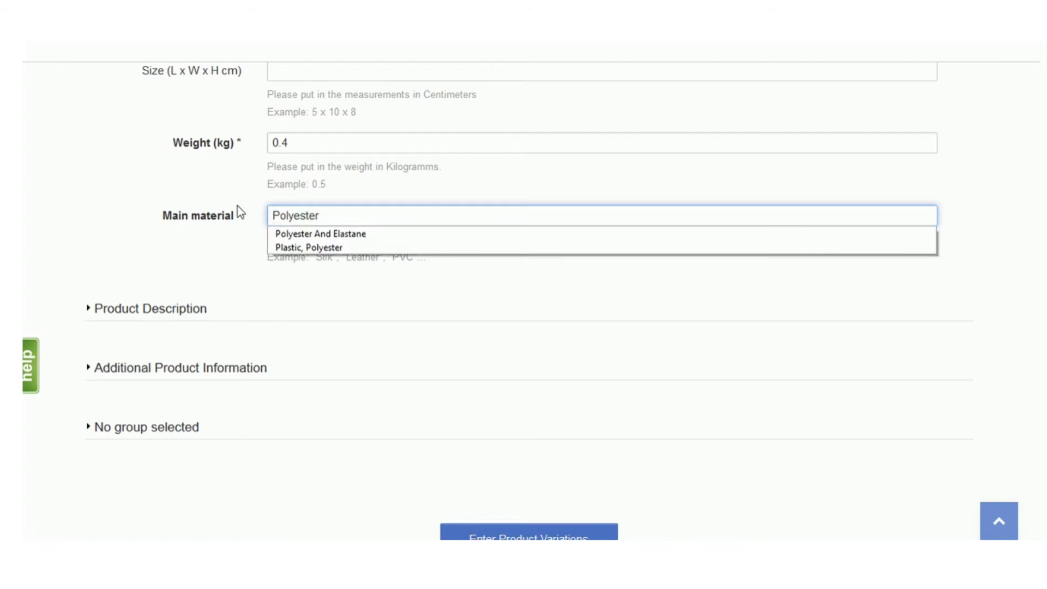
Expand the Product Description section and enter the JUMIA MALL shop introduction, ending with bold "Shop online on Jumia Kenya and have deliveries made to your doorstep."
{"action": "left_click", "coordinate": [163, 310]}
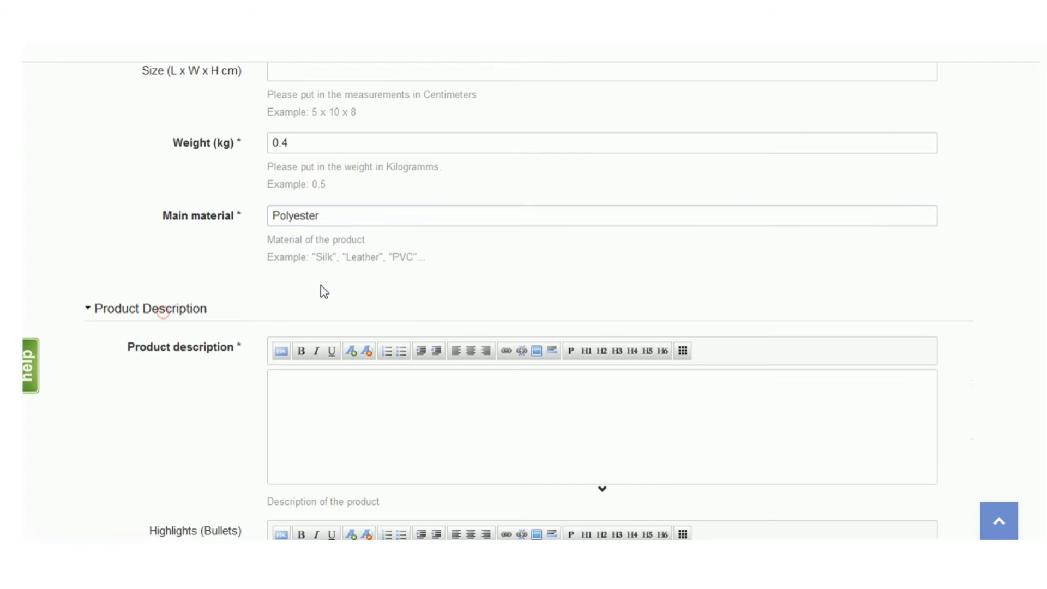
{"action": "scroll", "coordinate": [322, 289], "scroll_direction": "down", "scroll_amount": 3}
{"action": "left_click", "coordinate": [326, 328]}
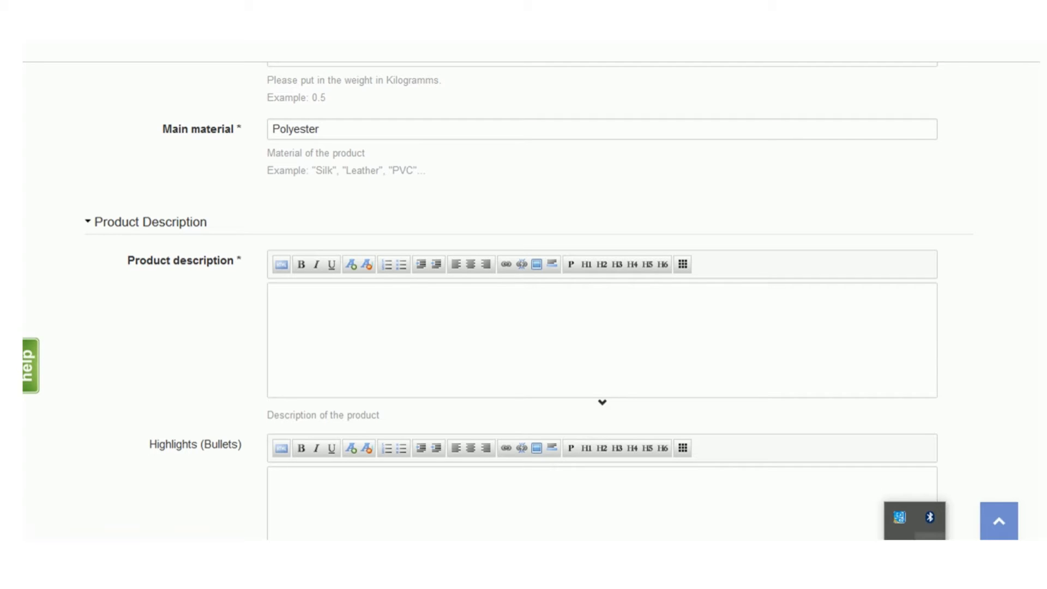
{"action": "left_click", "coordinate": [930, 515]}
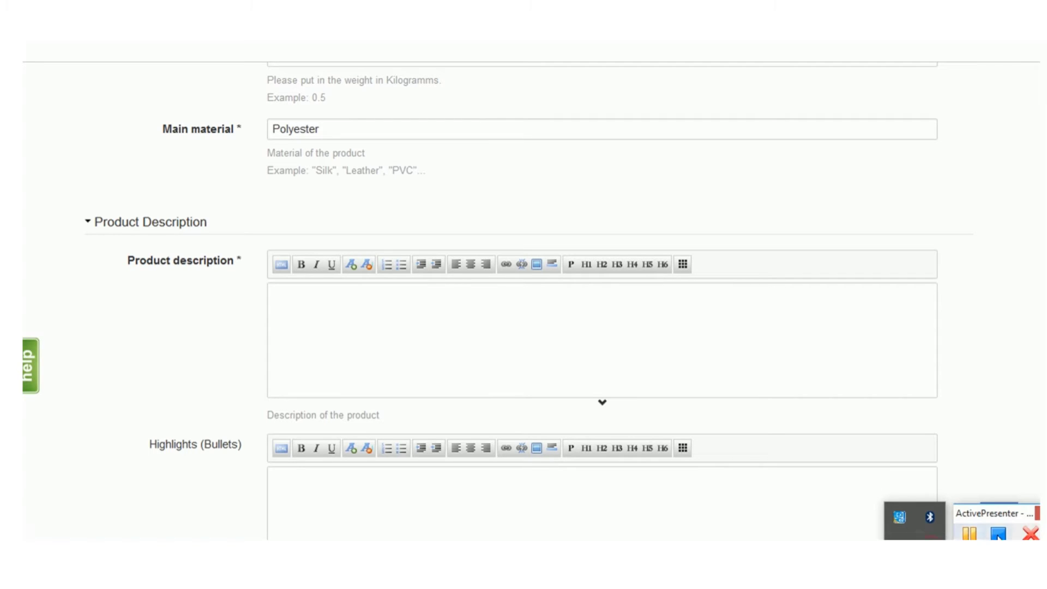
{"action": "left_click", "coordinate": [971, 530]}
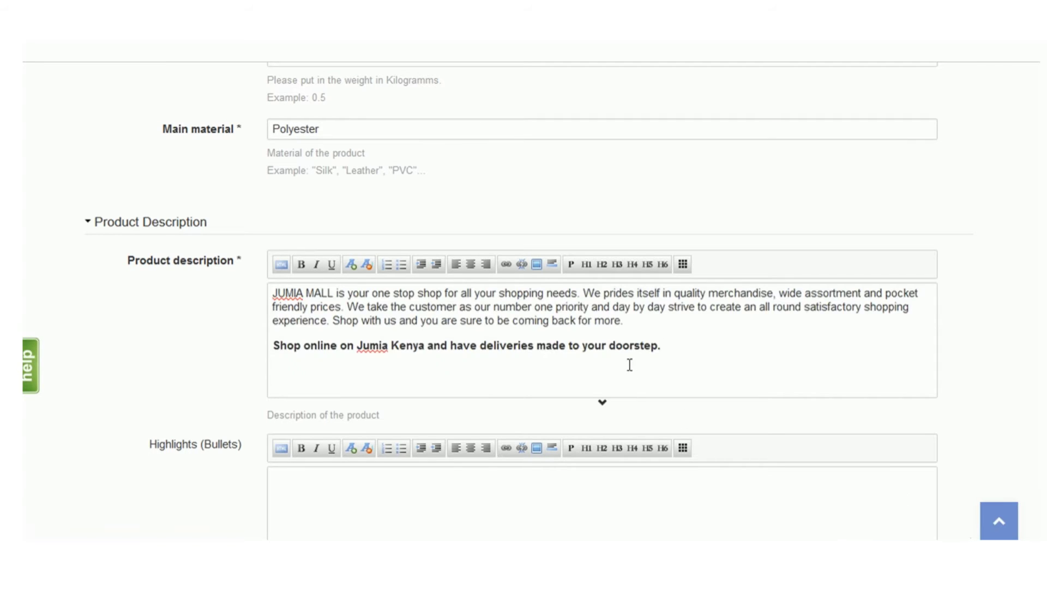
{"action": "left_click", "coordinate": [649, 327]}
{"action": "left_click", "coordinate": [662, 349]}
{"action": "left_click_drag", "start_coordinate": [670, 349], "coordinate": [268, 344]}
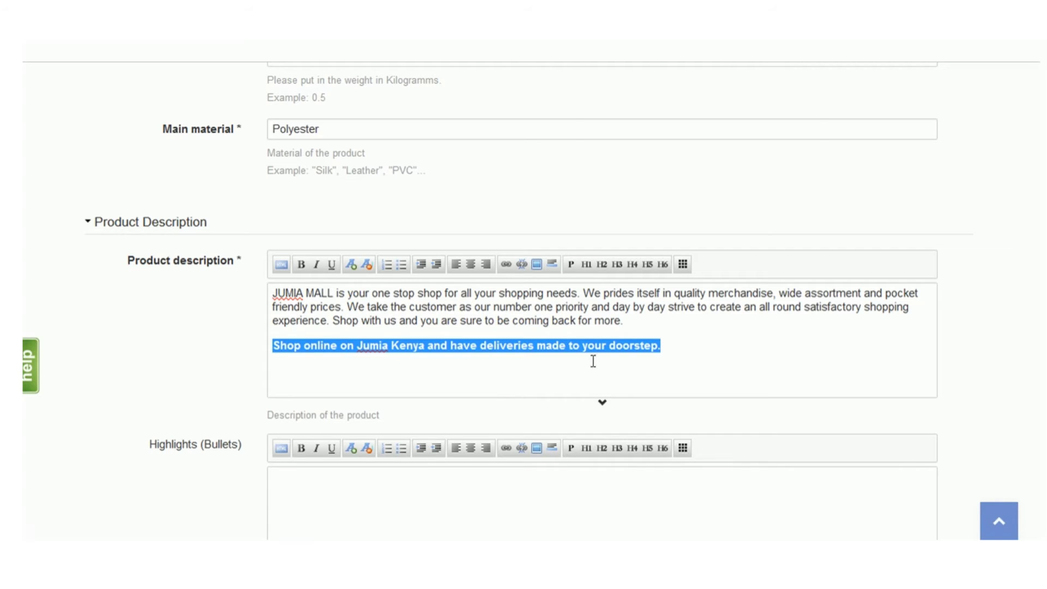
Fill the highlights with bullets: Color WaterGreen, Material Polyester, Style Maxi Dress, Sleeves Sleeveless, Neckline V Neck, Fastening Slip on, Features With an embroidered chest
{"action": "scroll", "coordinate": [589, 352], "scroll_direction": "down", "scroll_amount": 2}
{"action": "scroll", "coordinate": [601, 305], "scroll_direction": "down", "scroll_amount": 2}
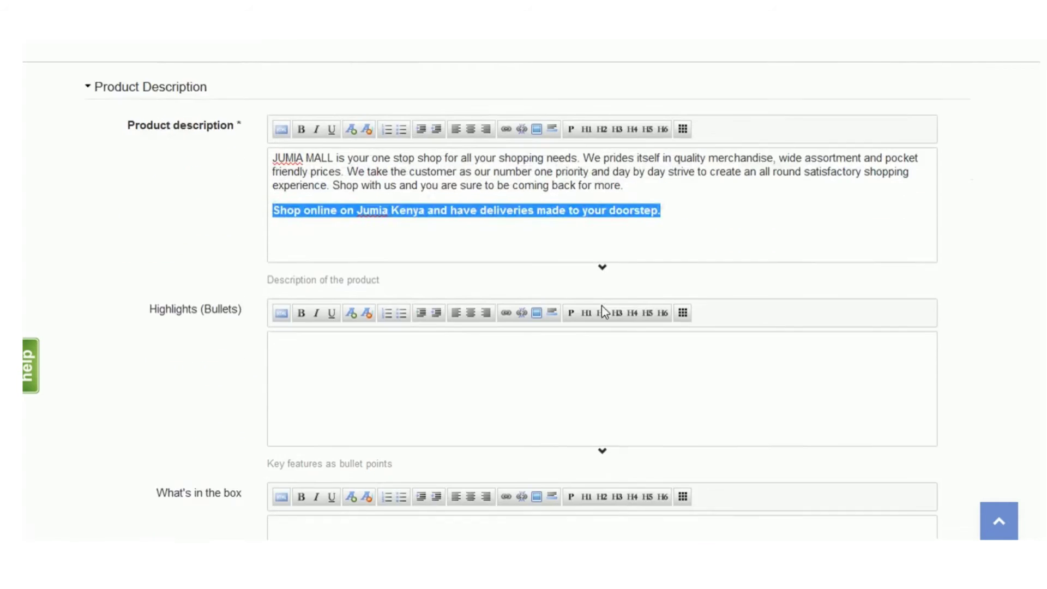
{"action": "left_click", "coordinate": [338, 331]}
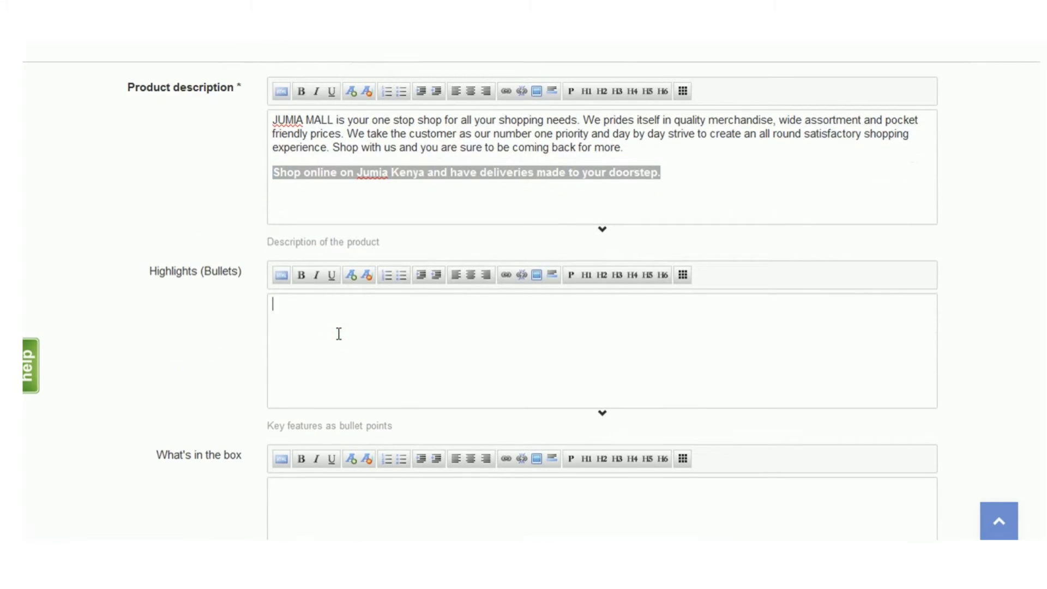
{"action": "left_click", "coordinate": [419, 347]}
{"action": "left_click", "coordinate": [915, 573]}
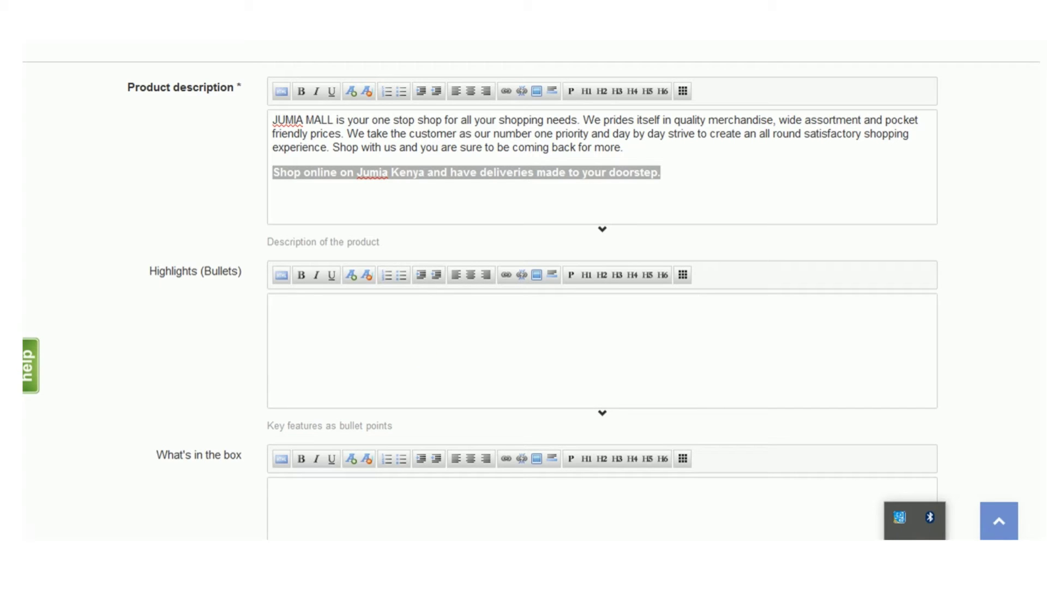
{"action": "left_click", "coordinate": [930, 545]}
{"action": "left_click", "coordinate": [963, 535]}
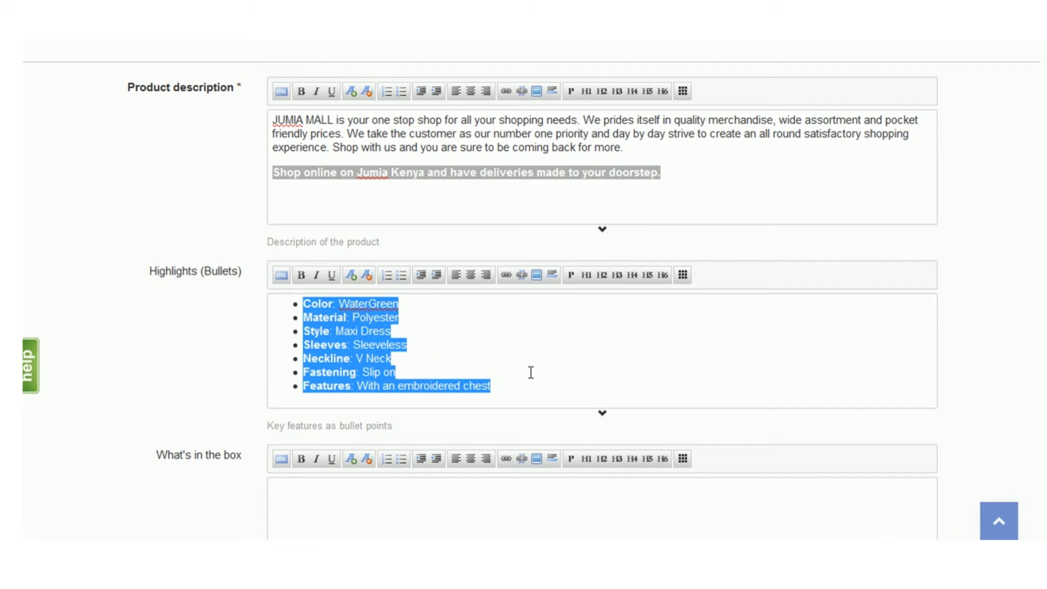
Review the bulleted highlights and their bold labels, from Color through Features
{"action": "left_click", "coordinate": [510, 366]}
{"action": "left_click", "coordinate": [485, 355]}
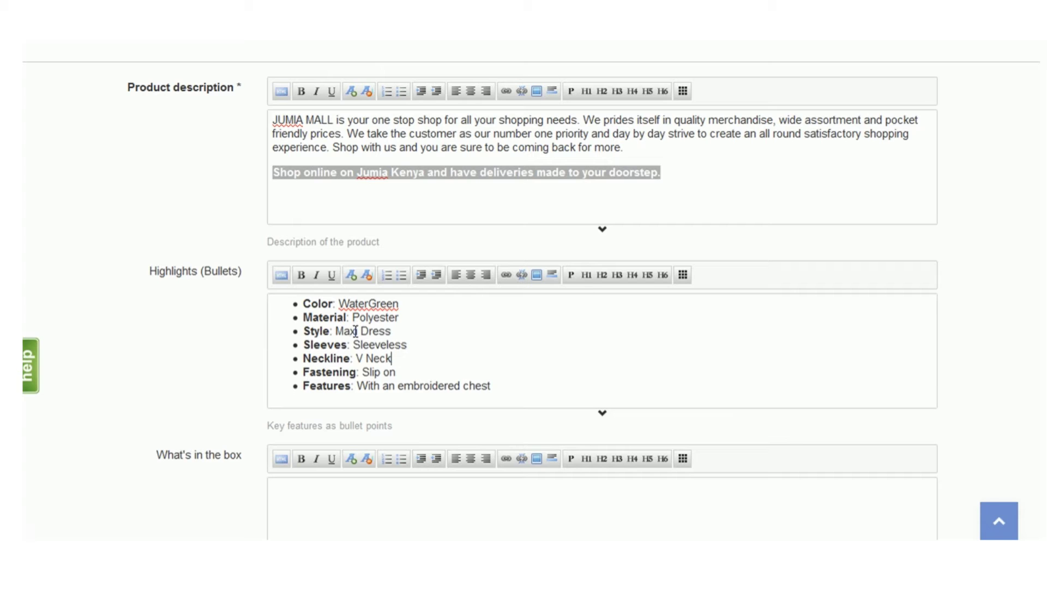
{"action": "left_click_drag", "start_coordinate": [286, 298], "coordinate": [430, 385]}
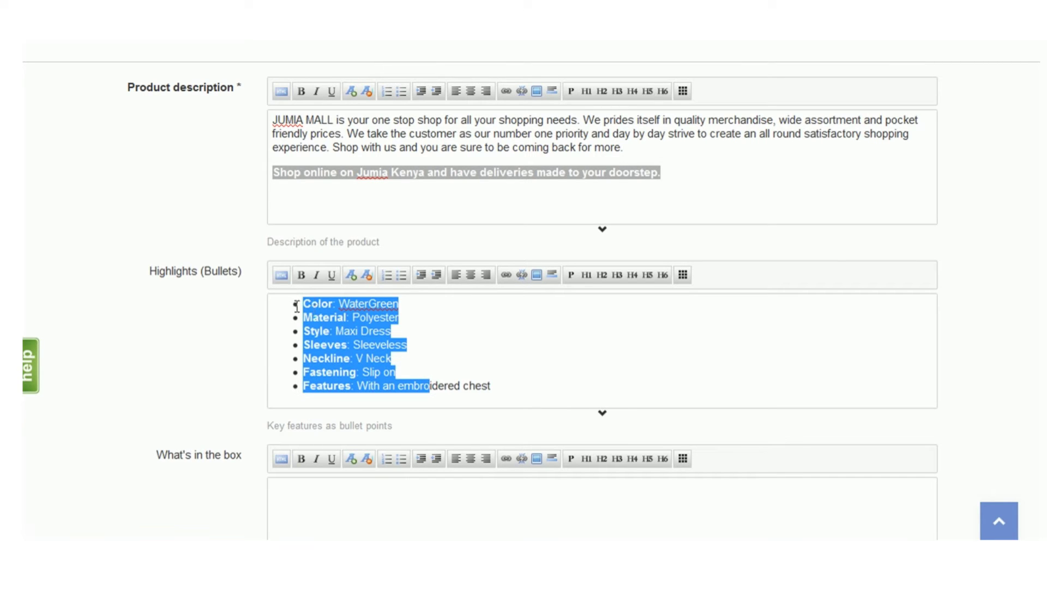
{"action": "left_click", "coordinate": [322, 306]}
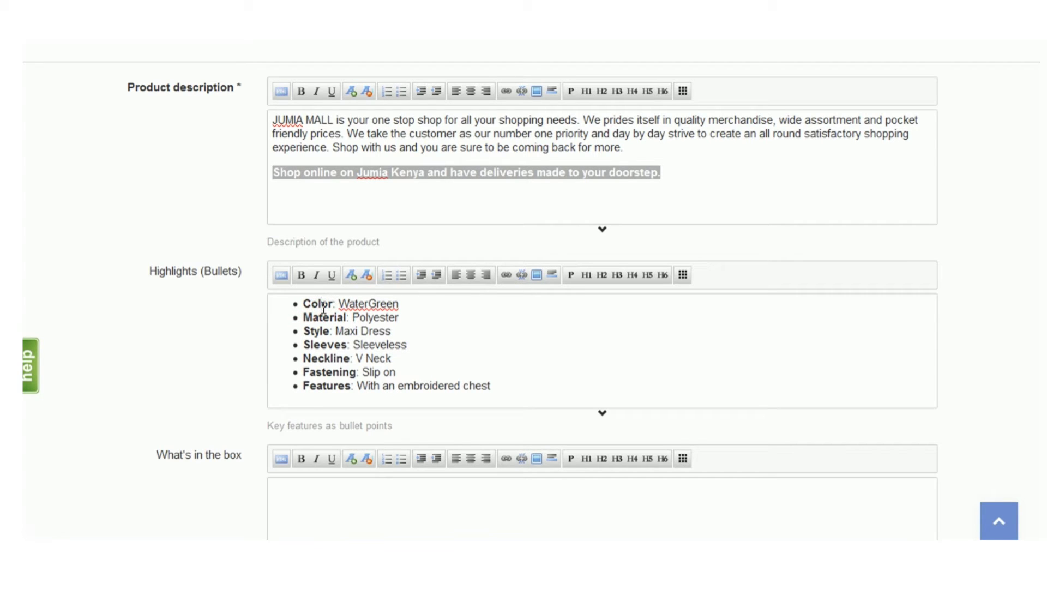
{"action": "left_click_drag", "start_coordinate": [303, 305], "coordinate": [332, 306]}
{"action": "left_click", "coordinate": [376, 303]}
{"action": "left_click", "coordinate": [323, 387]}
Describe what's in the box as "WaterGreen Maxi Dress With An Embroidered Chest"
{"action": "scroll", "coordinate": [418, 392], "scroll_direction": "down", "scroll_amount": 3}
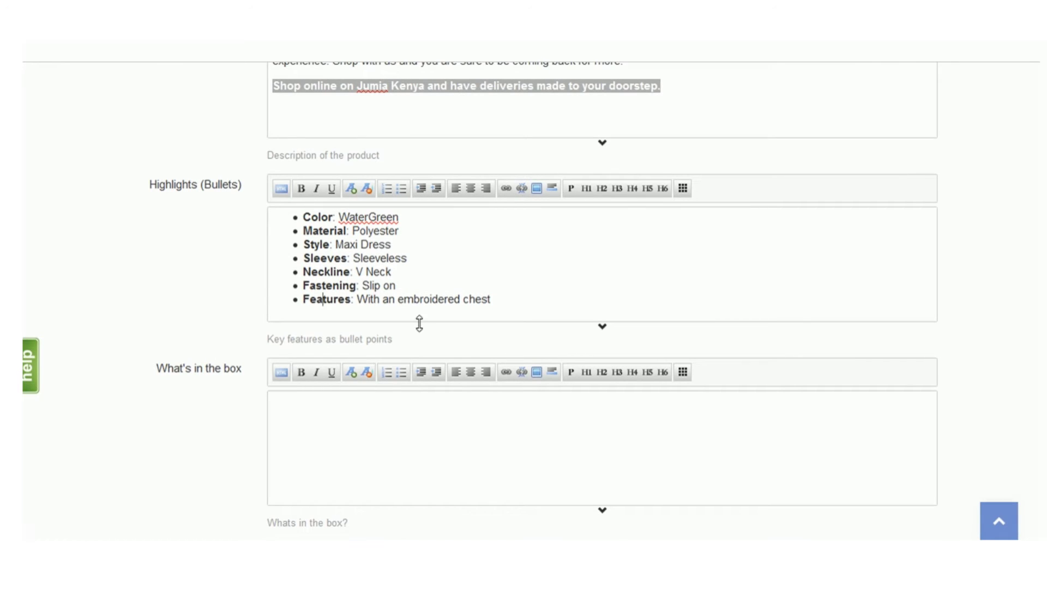
{"action": "left_click", "coordinate": [312, 420]}
{"action": "type", "text": "WaterGreen "}
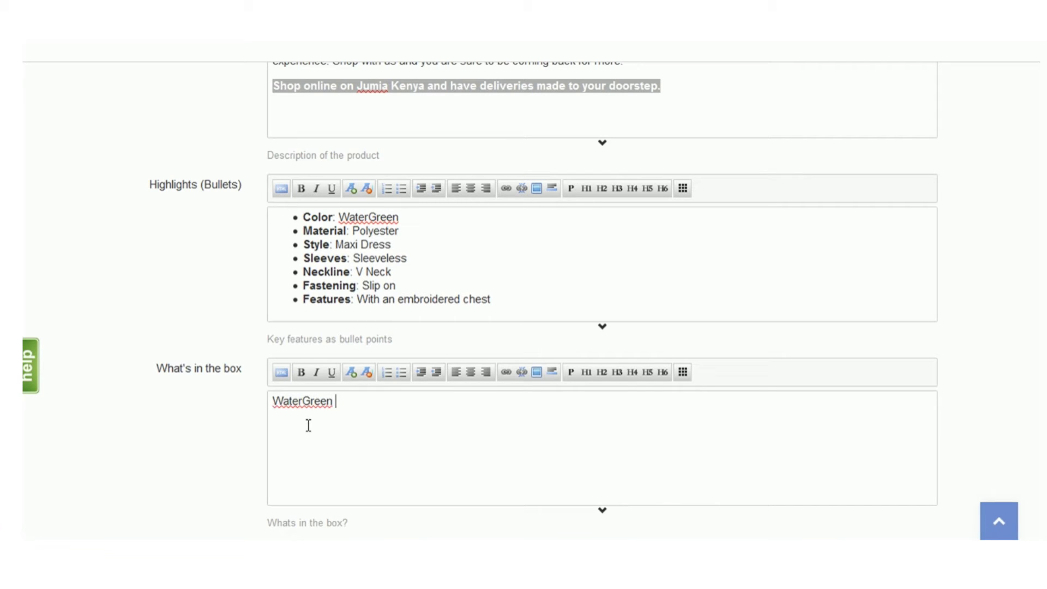
{"action": "type", "text": "Maxi Dress Wu"}
{"action": "key", "text": "BackSpace"}
{"action": "type", "text": "ith "}
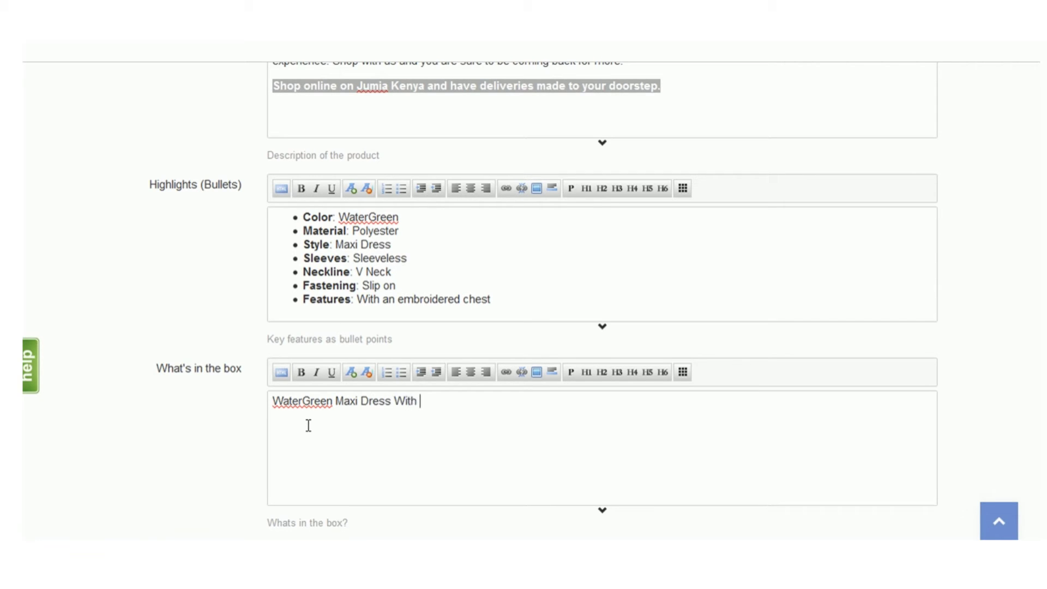
{"action": "type", "text": "An Embroidered Chest"}
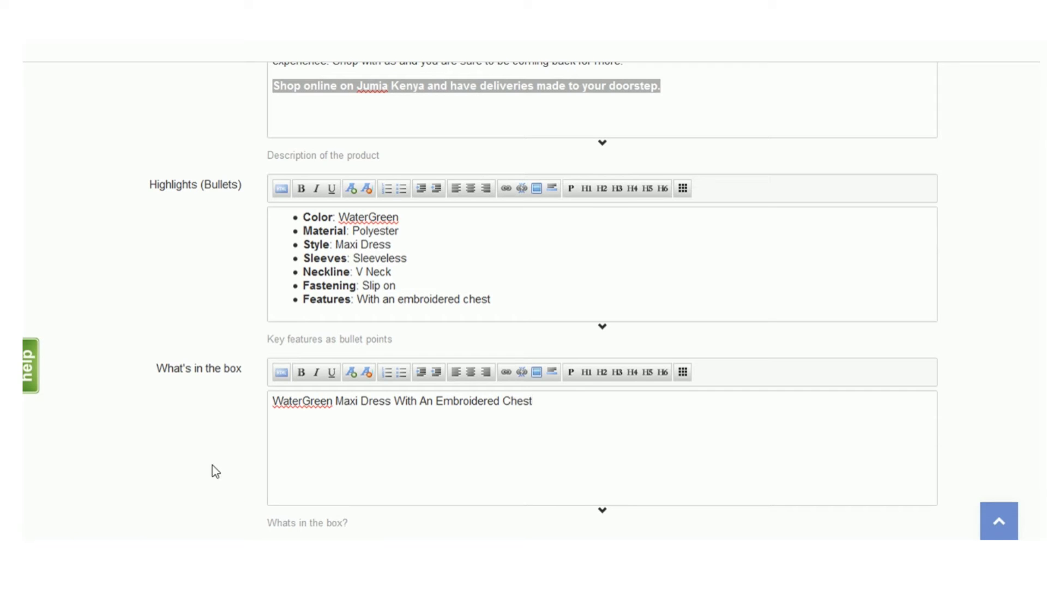
{"action": "left_click", "coordinate": [381, 409]}
{"action": "left_click", "coordinate": [555, 414]}
Leave the product warranty empty and enter "Do not Hang in direct sunlight" as the care label
{"action": "scroll", "coordinate": [562, 411], "scroll_direction": "down", "scroll_amount": 2}
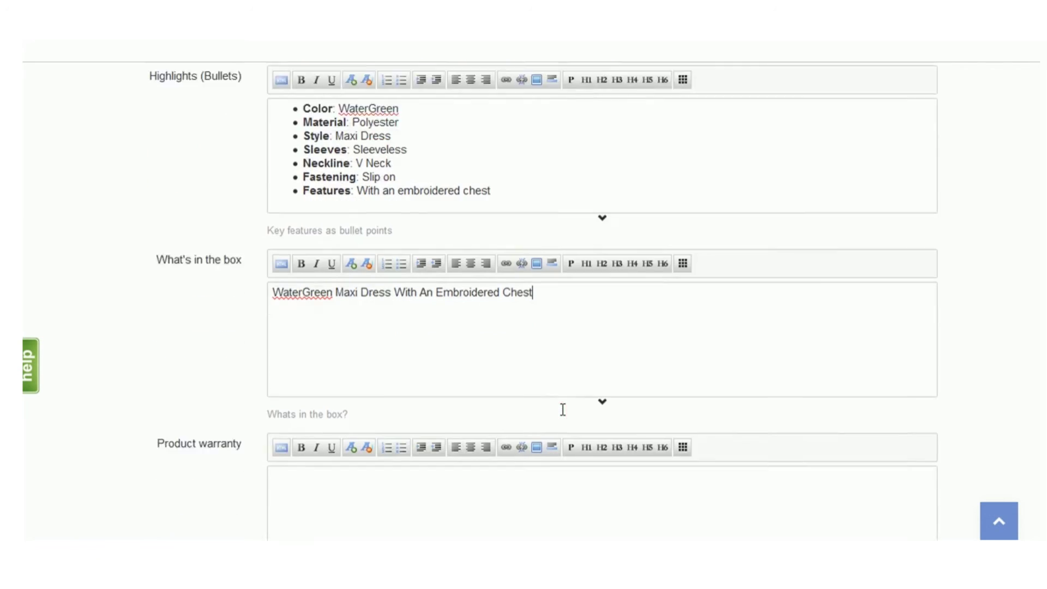
{"action": "scroll", "coordinate": [562, 409], "scroll_direction": "down", "scroll_amount": 1}
{"action": "left_click", "coordinate": [298, 425]}
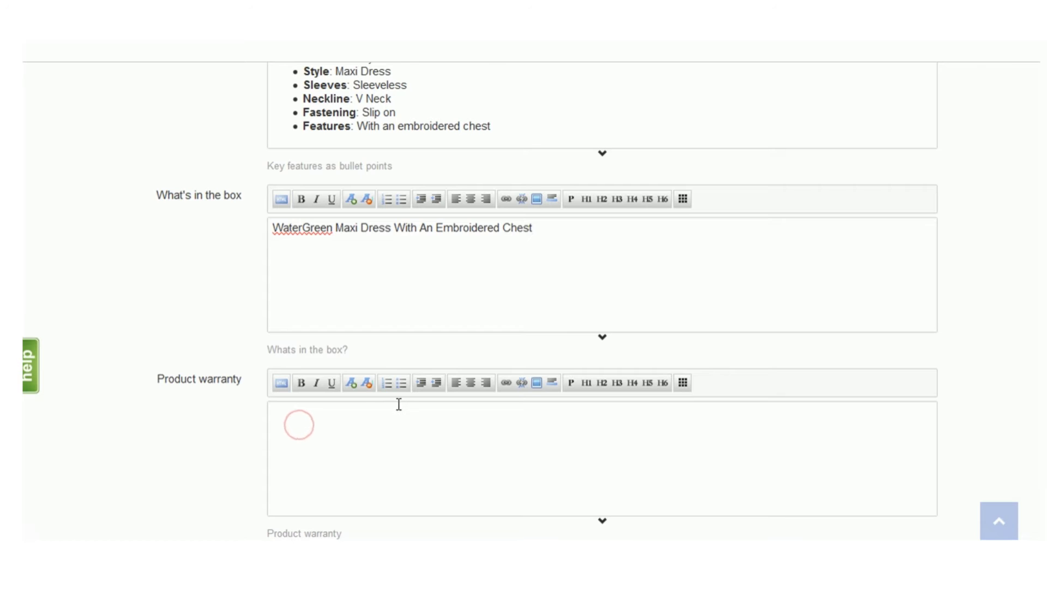
{"action": "scroll", "coordinate": [398, 406], "scroll_direction": "down", "scroll_amount": 2}
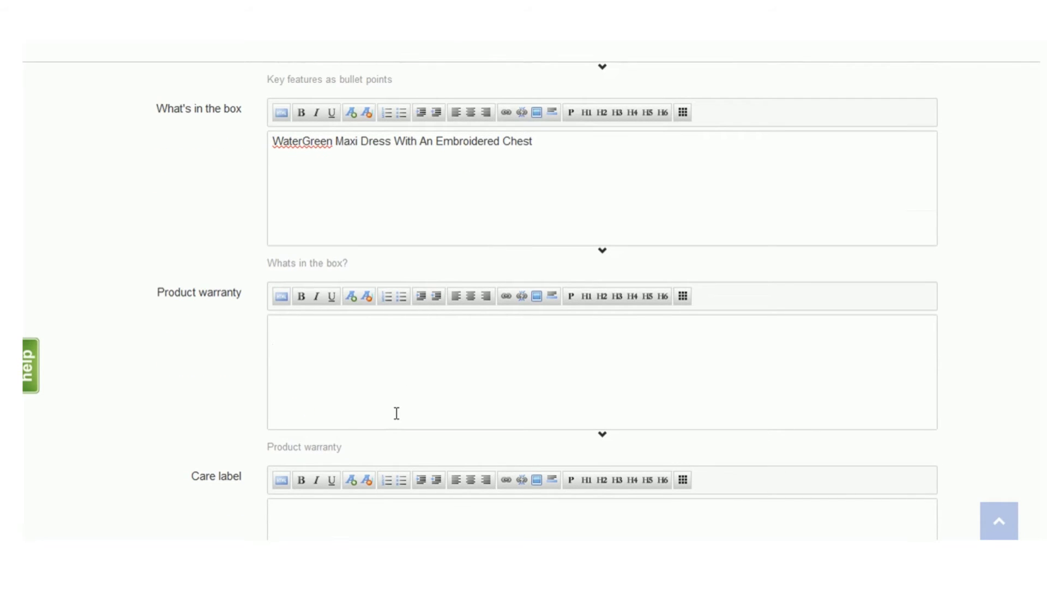
{"action": "scroll", "coordinate": [396, 417], "scroll_direction": "down", "scroll_amount": 4}
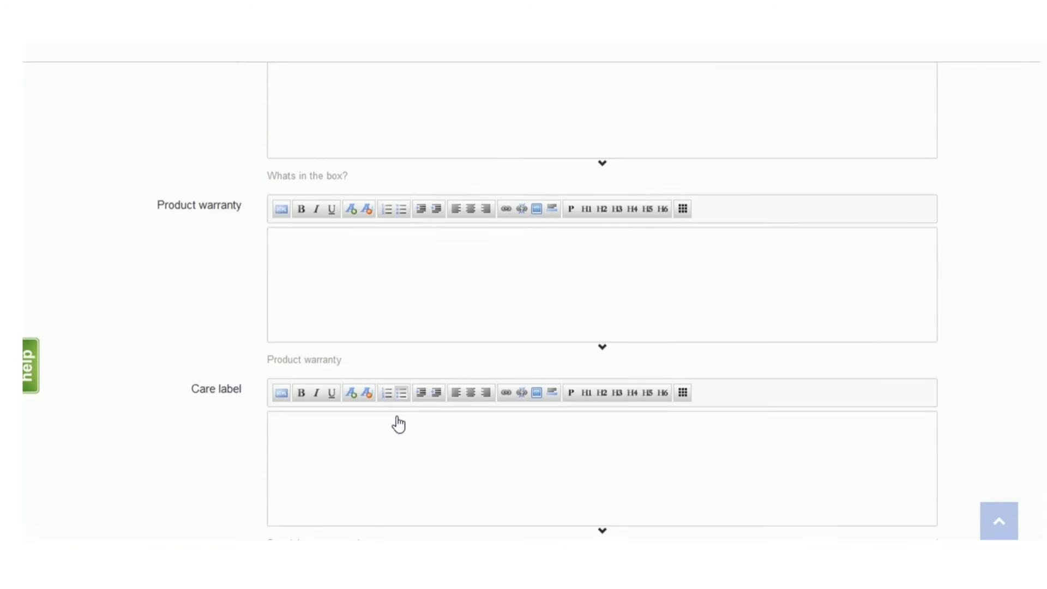
{"action": "left_click", "coordinate": [317, 350]}
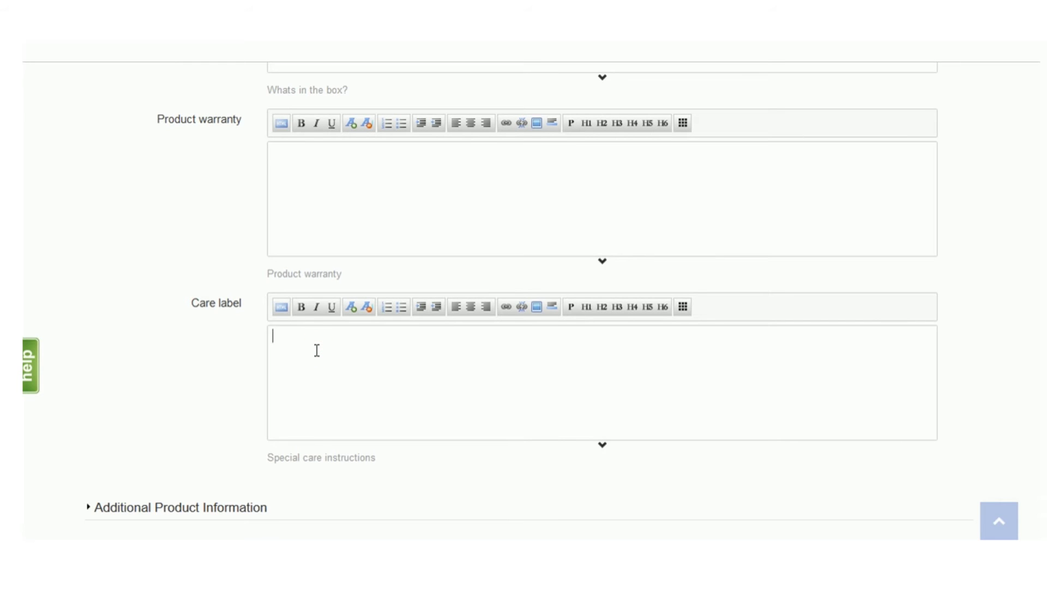
{"action": "type", "text": "Do"}
{"action": "type", "text": " not Hnag"}
{"action": "key", "text": "BackSpace"}
{"action": "key", "text": "BackSpace"}
{"action": "key", "text": "BackSpace"}
{"action": "key", "text": "BackSpace"}
{"action": "type", "text": "ang in dir"}
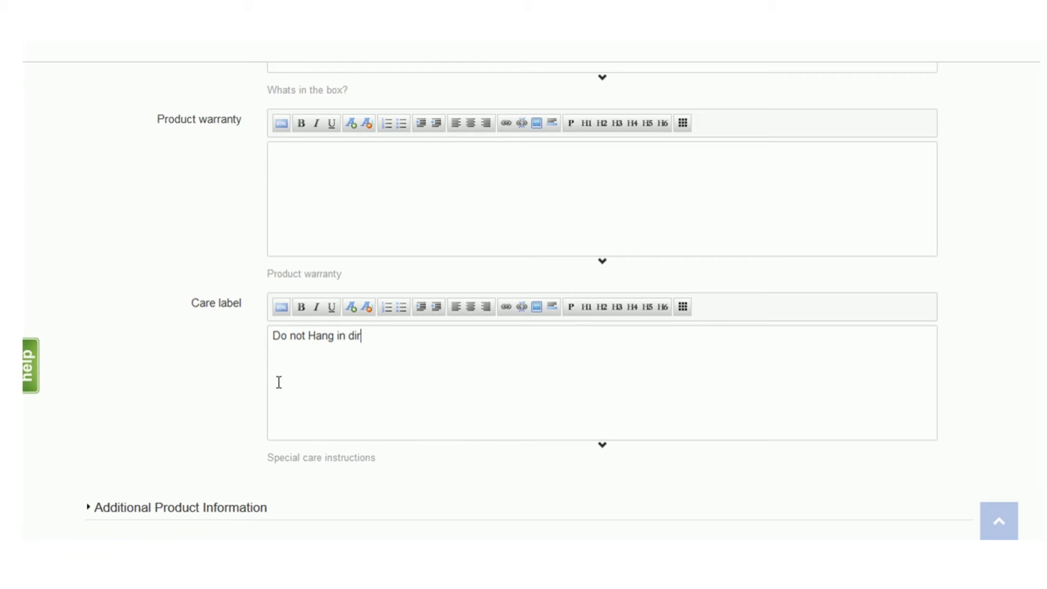
{"action": "type", "text": "ect sunlight"}
Add a second line "Wash with like color" to the care label
{"action": "key", "text": "Return"}
{"action": "type", "text": "wash"}
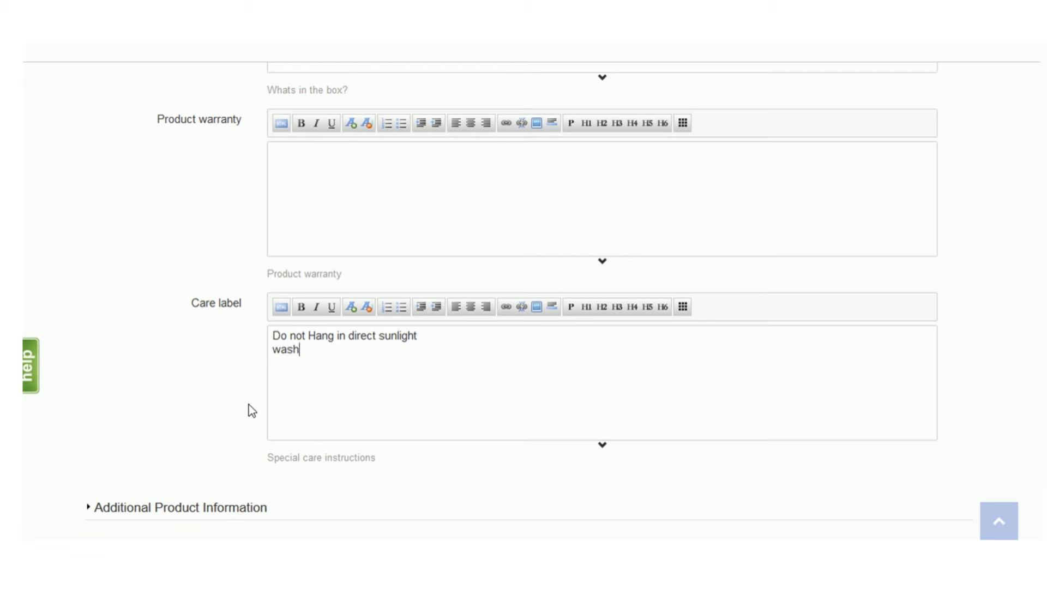
{"action": "type", "text": " with like color"}
{"action": "left_click_drag", "start_coordinate": [272, 350], "coordinate": [279, 349]}
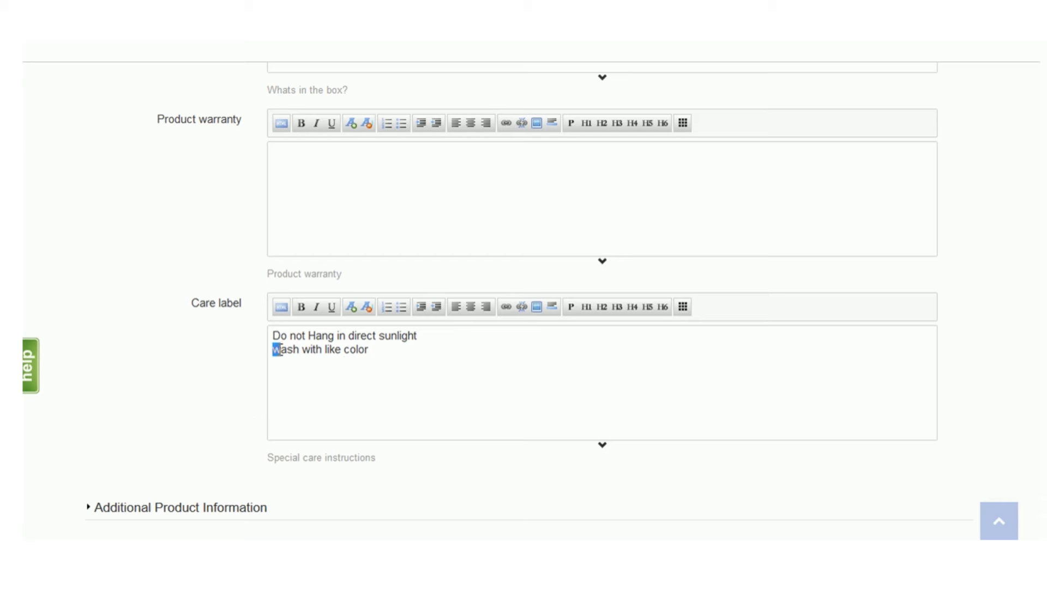
{"action": "type", "text": "W"}
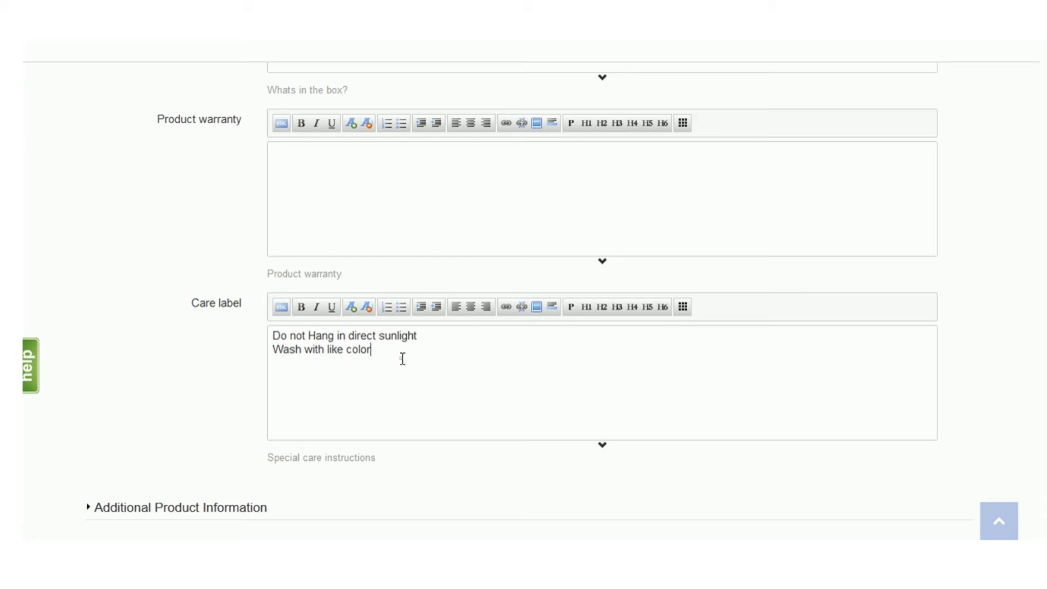
Expand the Additional Product Information section and set the Fashionable attribute to Fashionable
{"action": "scroll", "coordinate": [402, 358], "scroll_direction": "down", "scroll_amount": 2}
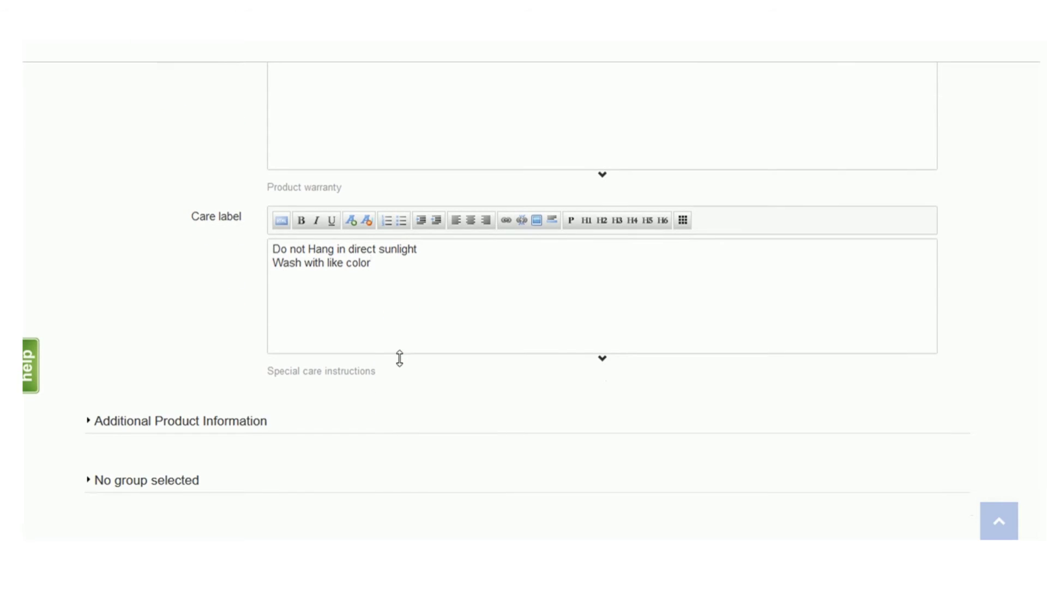
{"action": "left_click", "coordinate": [196, 423]}
{"action": "scroll", "coordinate": [448, 370], "scroll_direction": "down", "scroll_amount": 2}
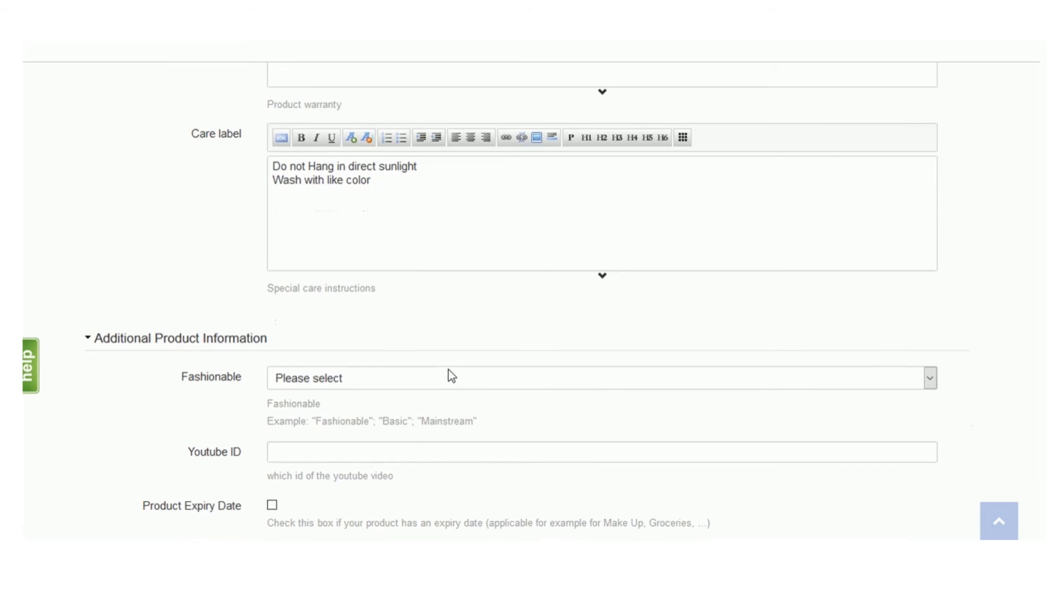
{"action": "scroll", "coordinate": [305, 275], "scroll_direction": "down", "scroll_amount": 2}
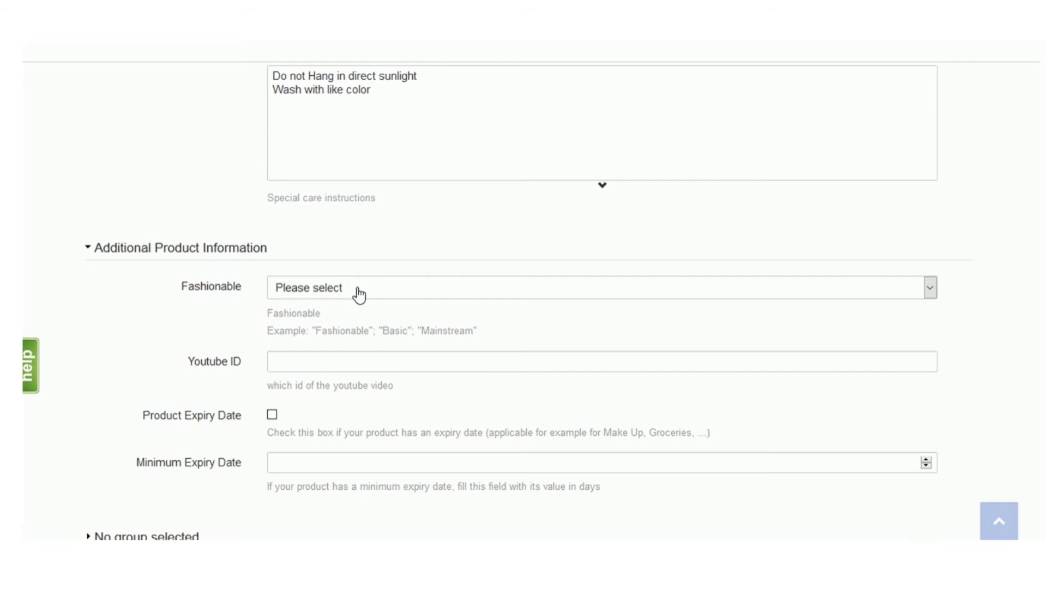
{"action": "left_click", "coordinate": [930, 289]}
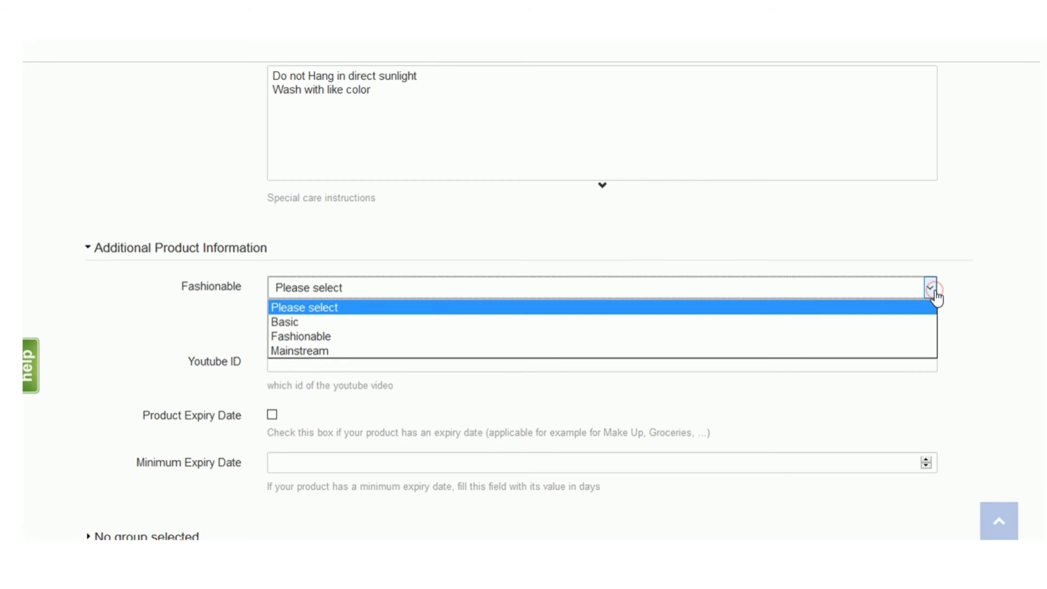
{"action": "left_click", "coordinate": [324, 339]}
{"action": "left_click", "coordinate": [292, 365]}
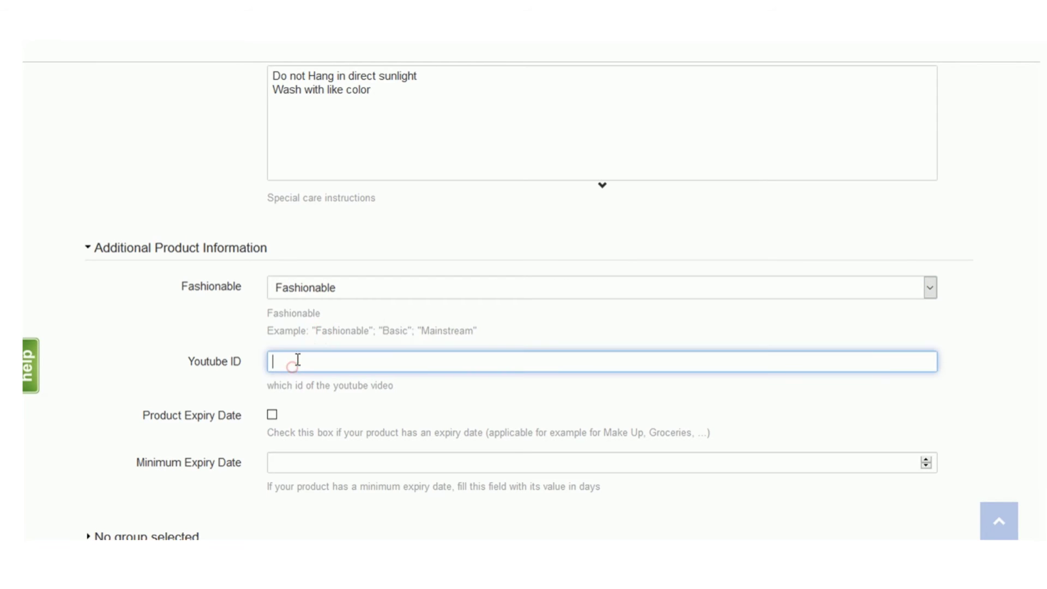
Leave the Youtube ID and expiry fields empty, expand the "No group selected" section and set the gender to Female
{"action": "scroll", "coordinate": [370, 325], "scroll_direction": "down", "scroll_amount": 2}
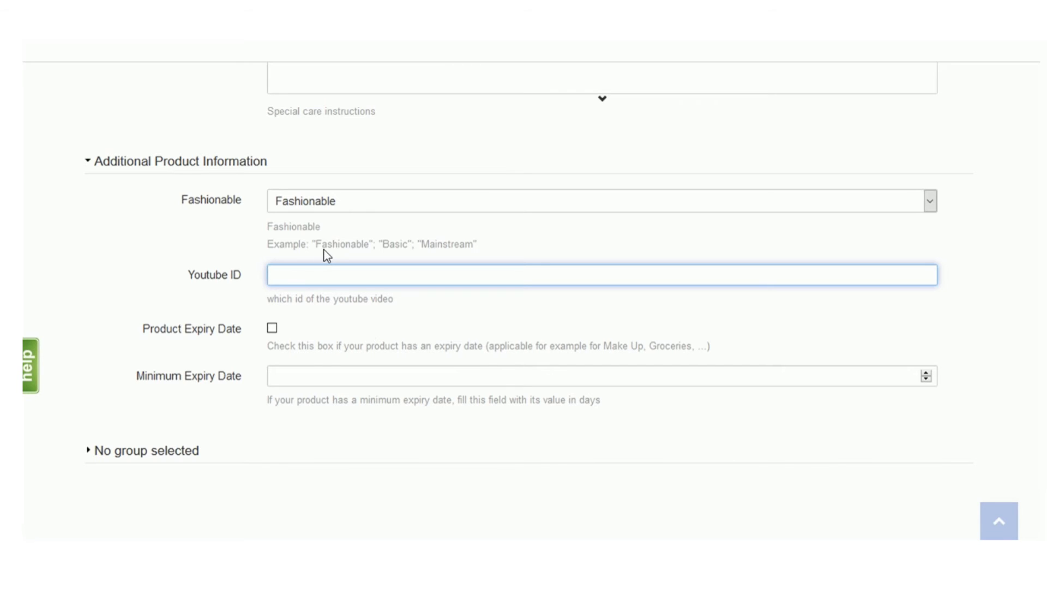
{"action": "scroll", "coordinate": [326, 254], "scroll_direction": "down", "scroll_amount": 2}
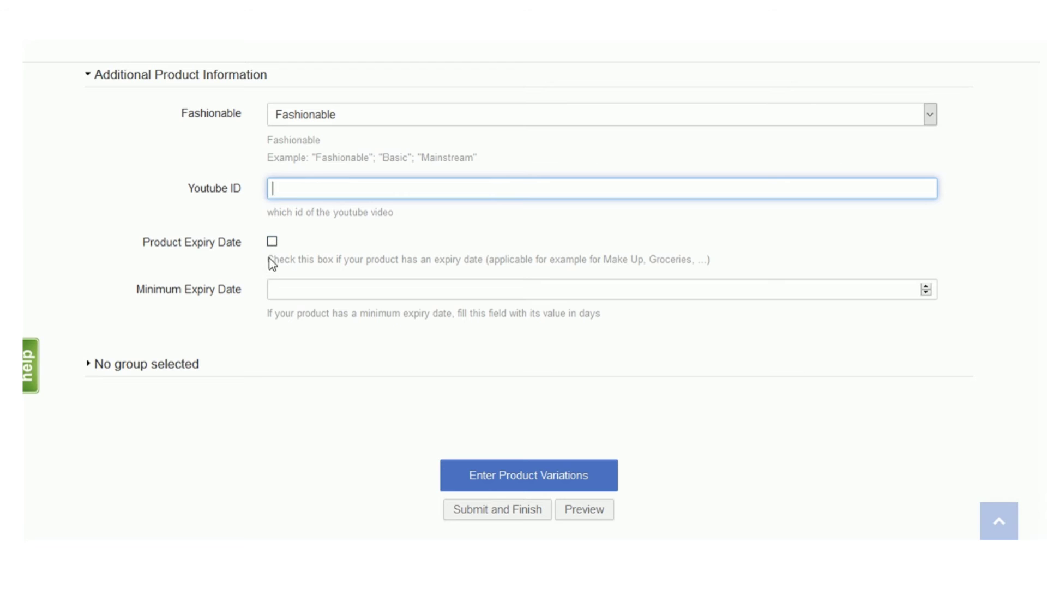
{"action": "left_click", "coordinate": [178, 375]}
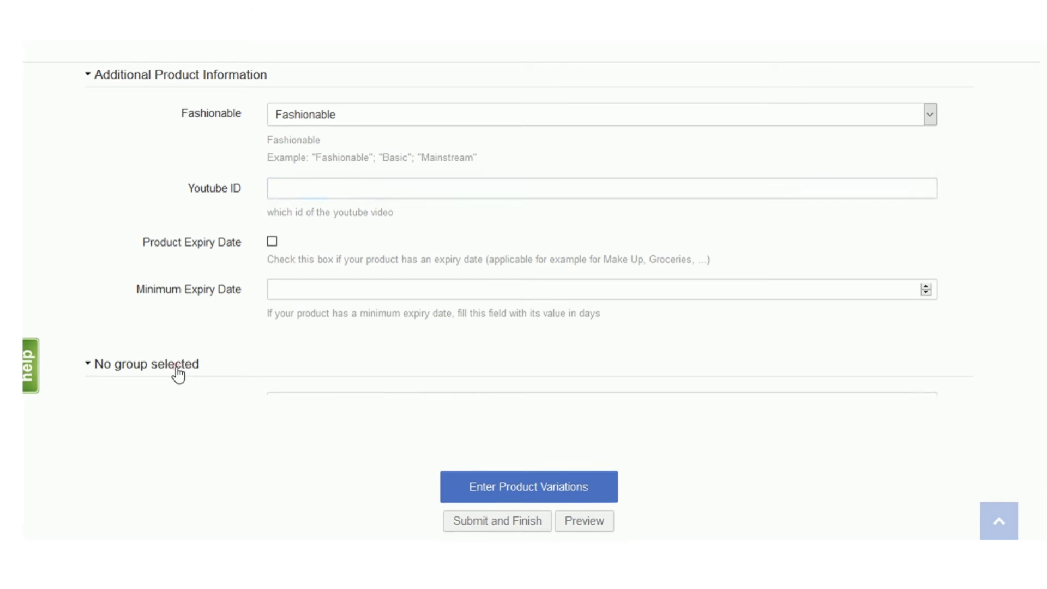
{"action": "scroll", "coordinate": [339, 325], "scroll_direction": "down", "scroll_amount": 2}
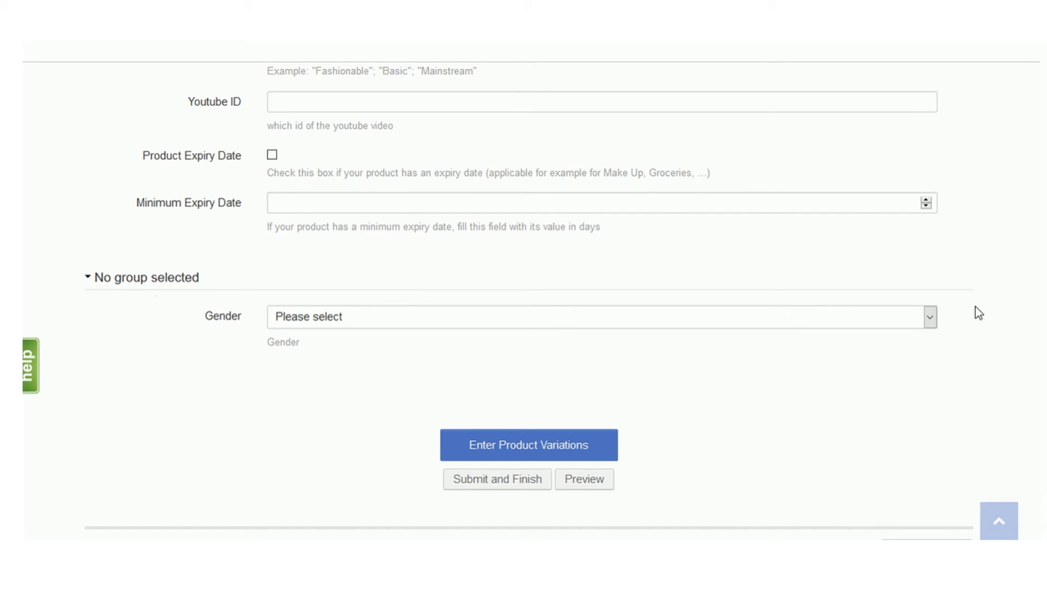
{"action": "left_click", "coordinate": [931, 318]}
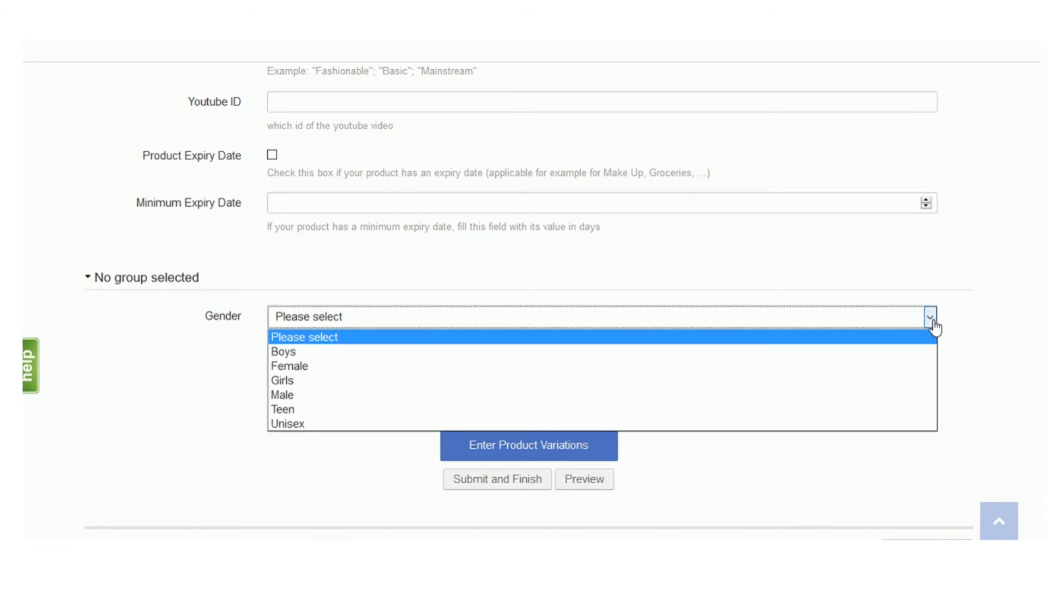
{"action": "left_click", "coordinate": [286, 367]}
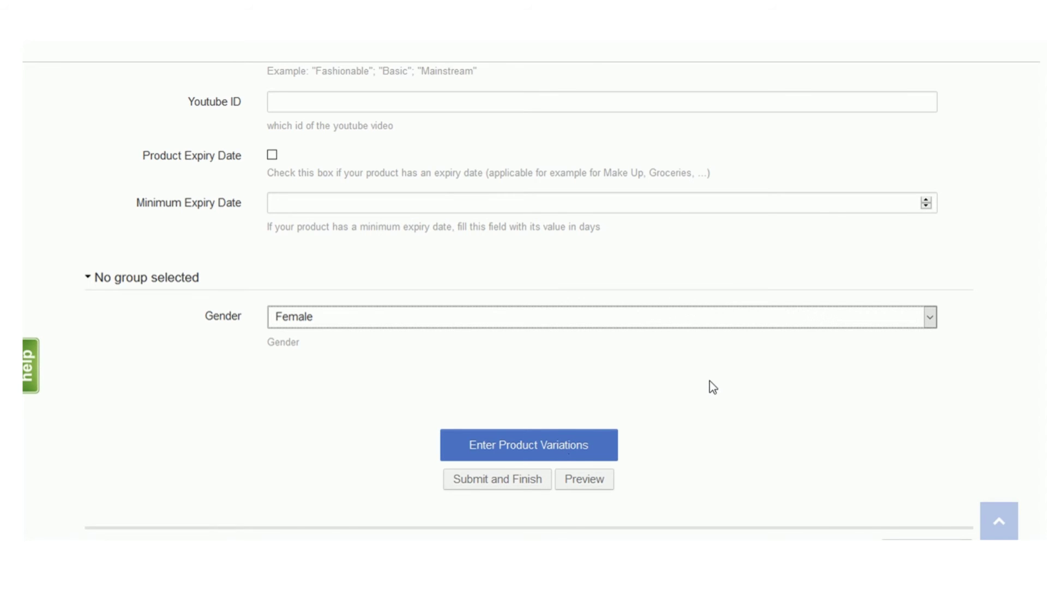
Open the product pricing section of the maxi dress listing
{"action": "scroll", "coordinate": [712, 387], "scroll_direction": "up", "scroll_amount": 6}
{"action": "scroll", "coordinate": [711, 387], "scroll_direction": "up", "scroll_amount": 15}
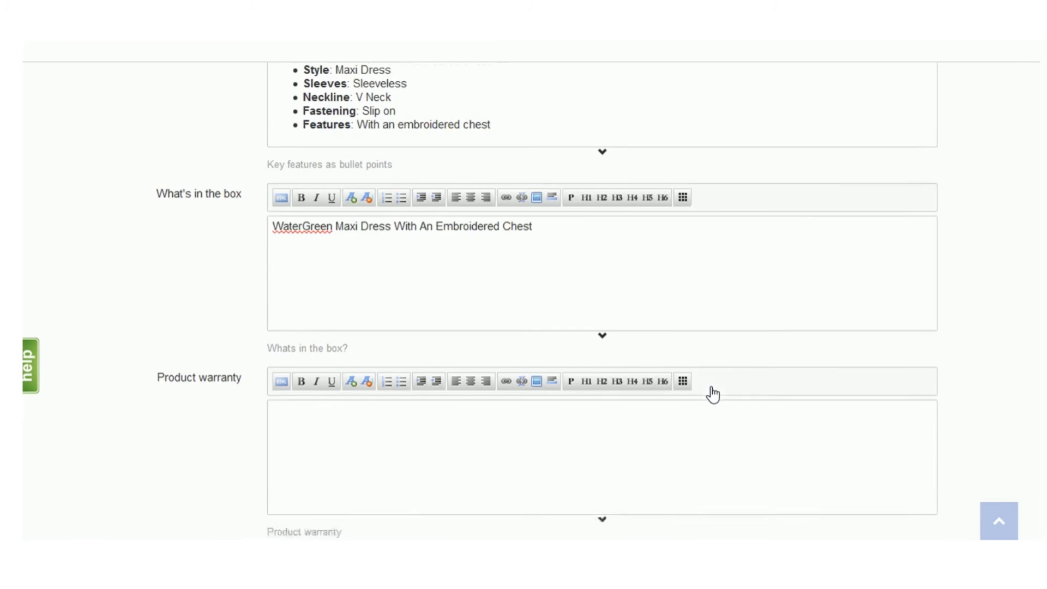
{"action": "scroll", "coordinate": [468, 264], "scroll_direction": "up", "scroll_amount": 5}
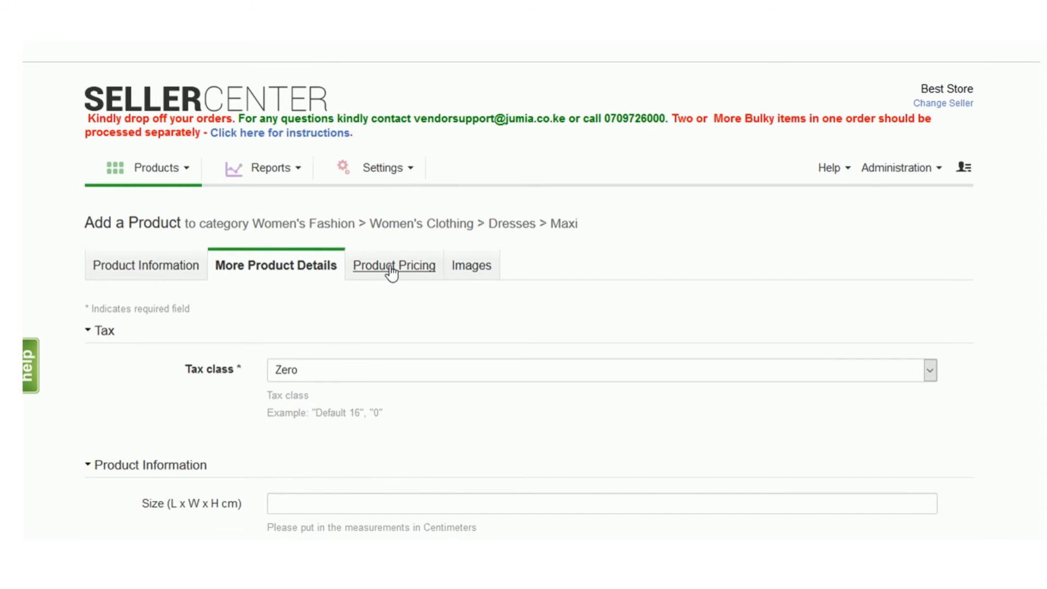
{"action": "left_click", "coordinate": [392, 271]}
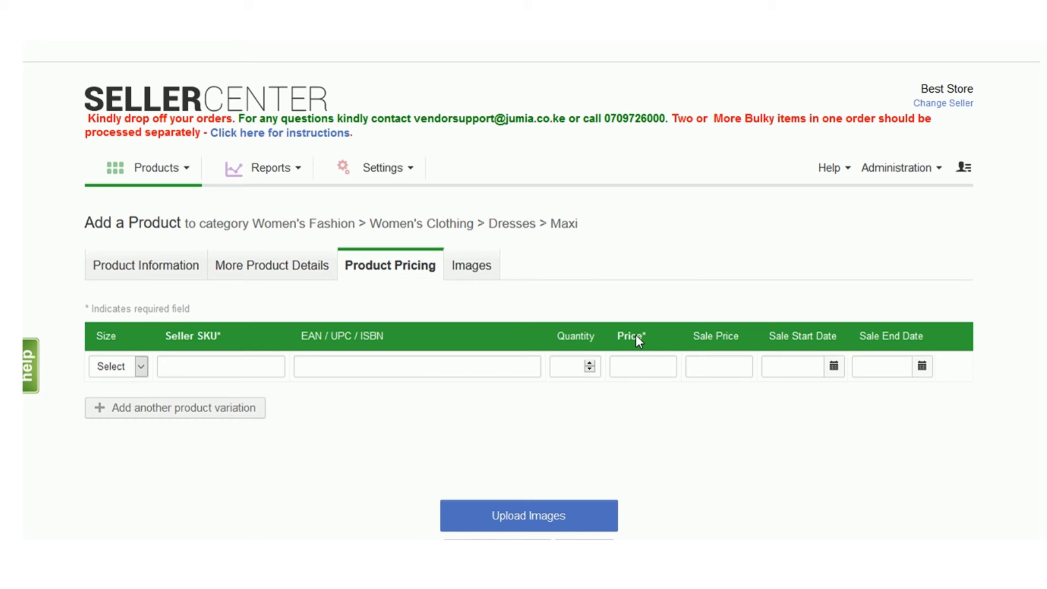
{"action": "left_click", "coordinate": [630, 368]}
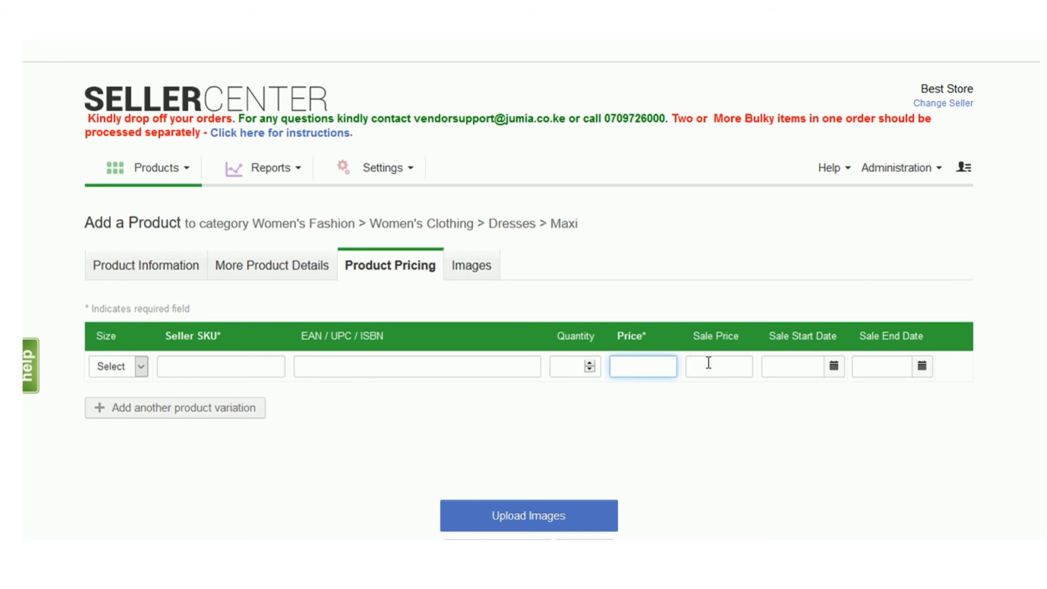
{"action": "left_click", "coordinate": [708, 363]}
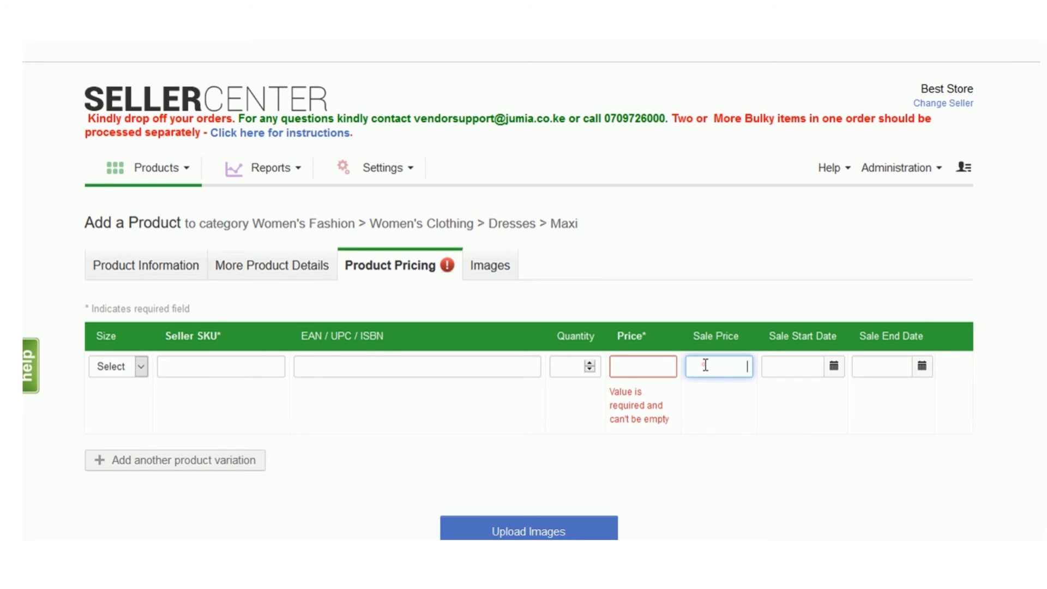
{"action": "left_click", "coordinate": [706, 365]}
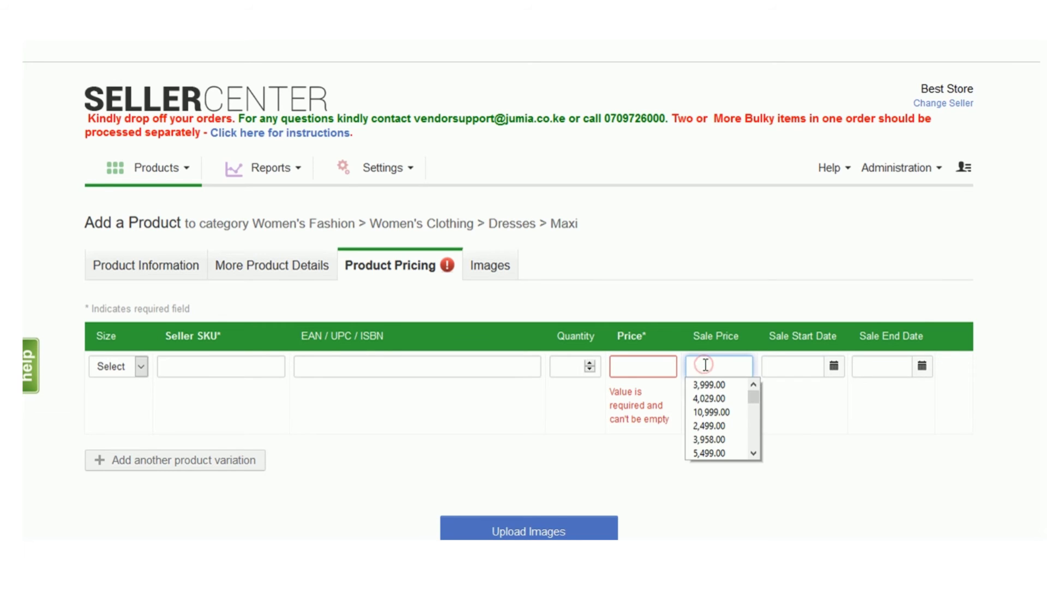
{"action": "left_click", "coordinate": [806, 336]}
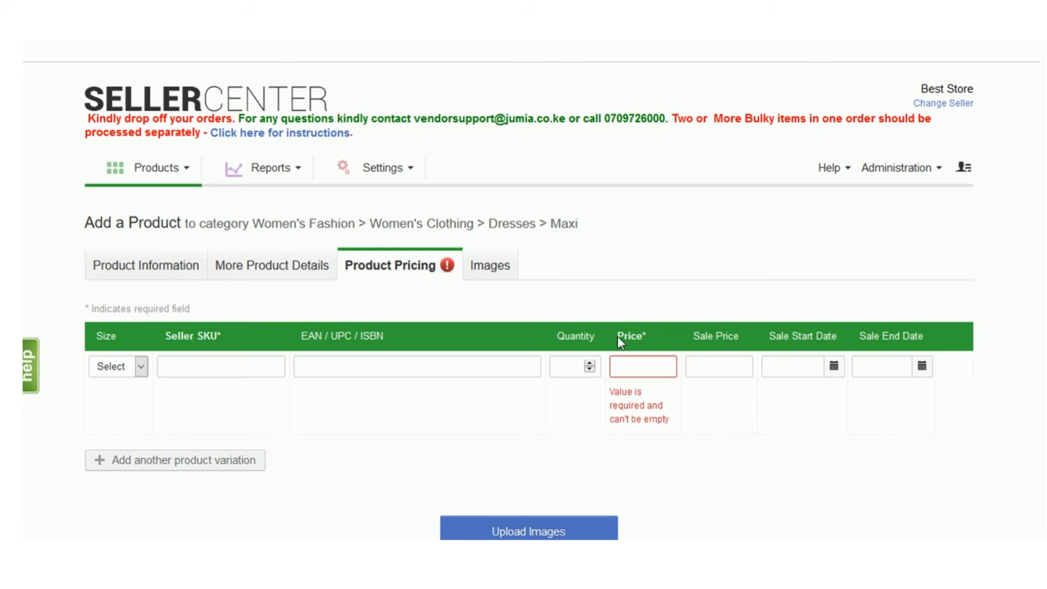
Set the first product variation's size to S and its seller SKU to "WatergreenMaxi-S"
{"action": "left_click", "coordinate": [141, 367]}
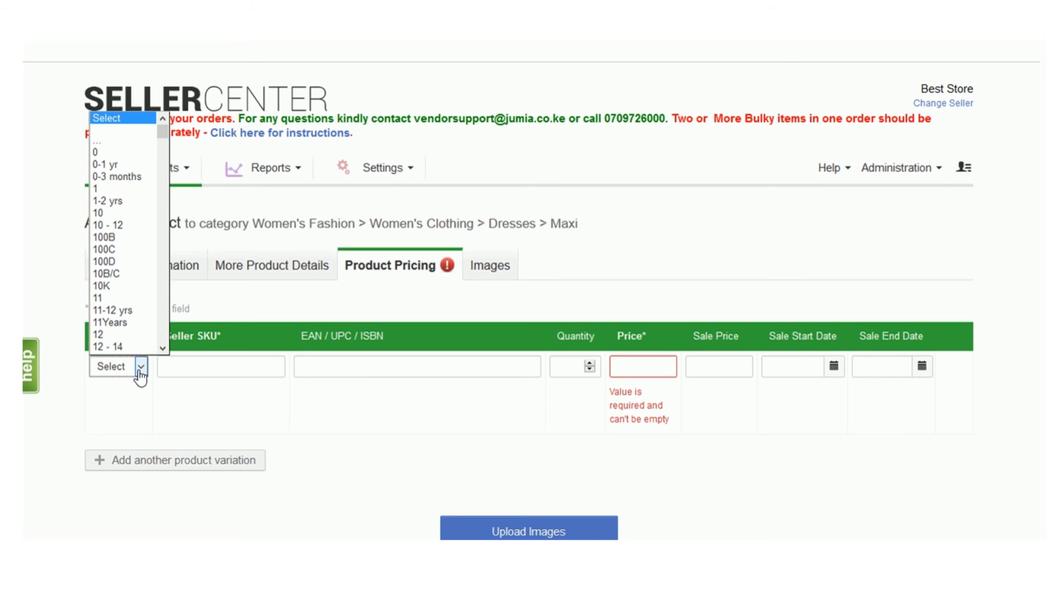
{"action": "key", "text": "s"}
{"action": "left_click", "coordinate": [178, 364]}
{"action": "type", "text": "Waterg"}
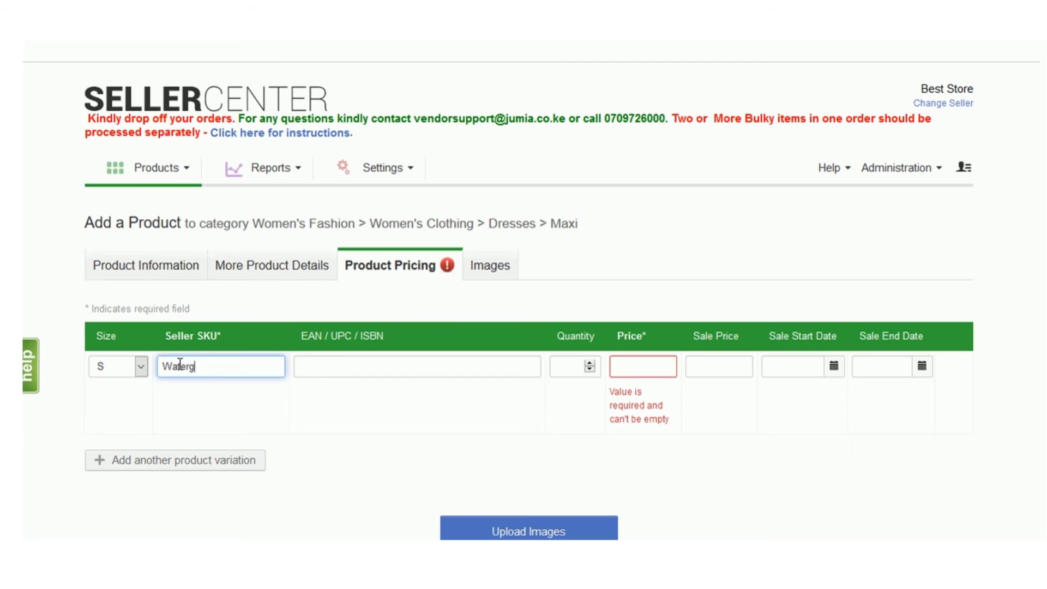
{"action": "type", "text": "reenMaxi-S"}
Give the size S variation a quantity of 10, a price of 2,500 and a sale price of 2,000
{"action": "left_click", "coordinate": [635, 363]}
{"action": "left_click", "coordinate": [571, 367]}
{"action": "type", "text": "10"}
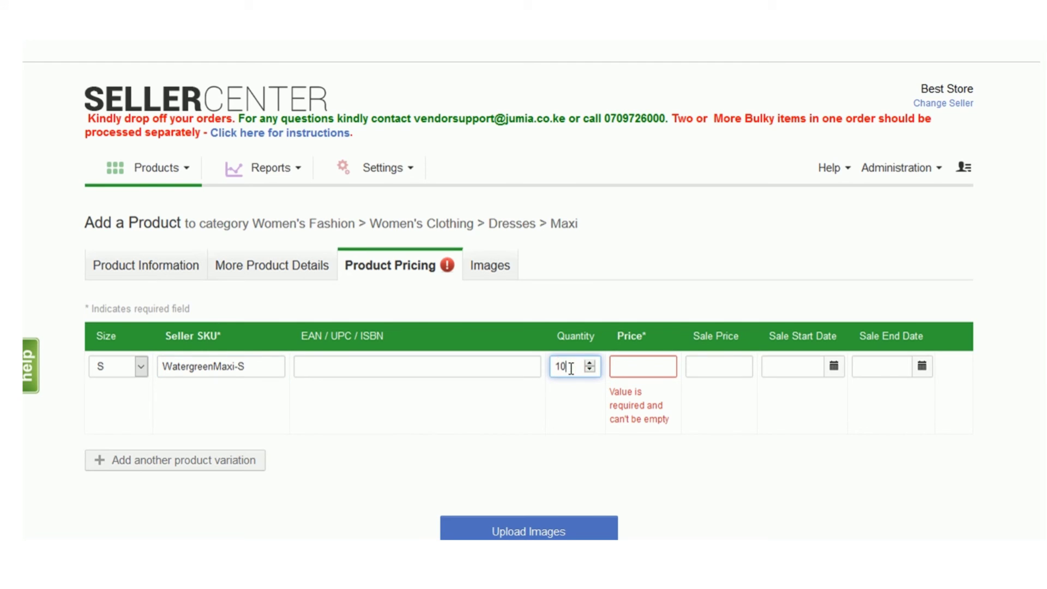
{"action": "left_click", "coordinate": [645, 367]}
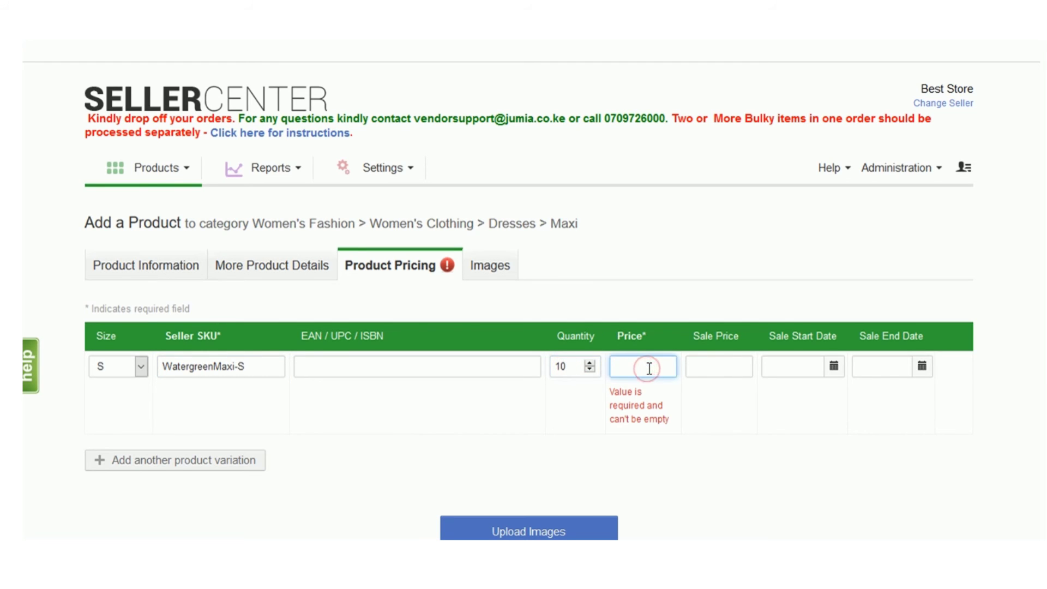
{"action": "type", "text": "2,500"}
{"action": "left_click", "coordinate": [708, 369]}
{"action": "type", "text": "2000"}
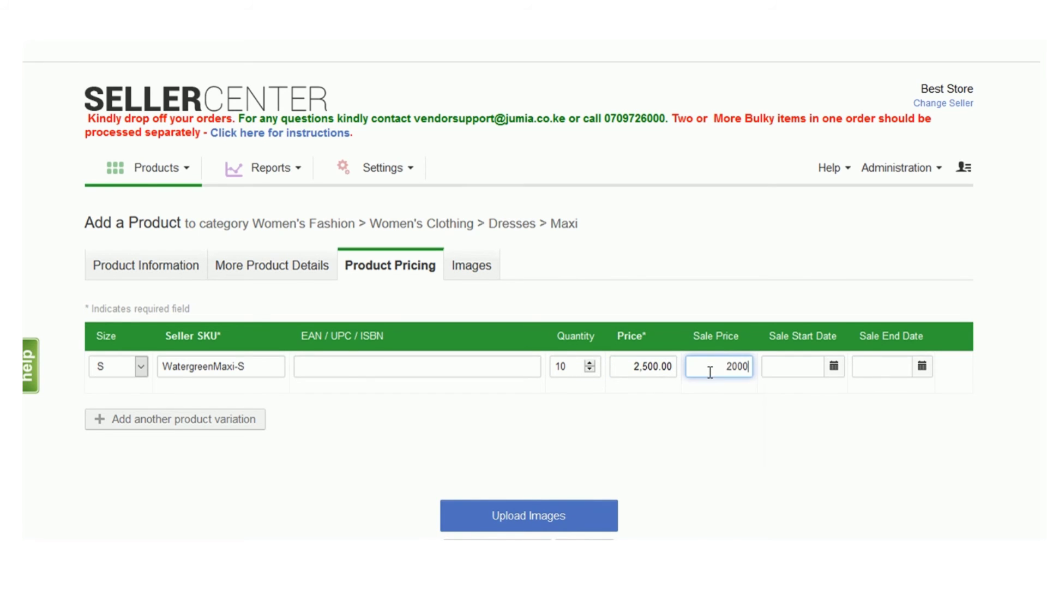
Set the size S variation's sale period to start on 2017-02-12 and end on 2017-02-28
{"action": "left_click", "coordinate": [834, 366]}
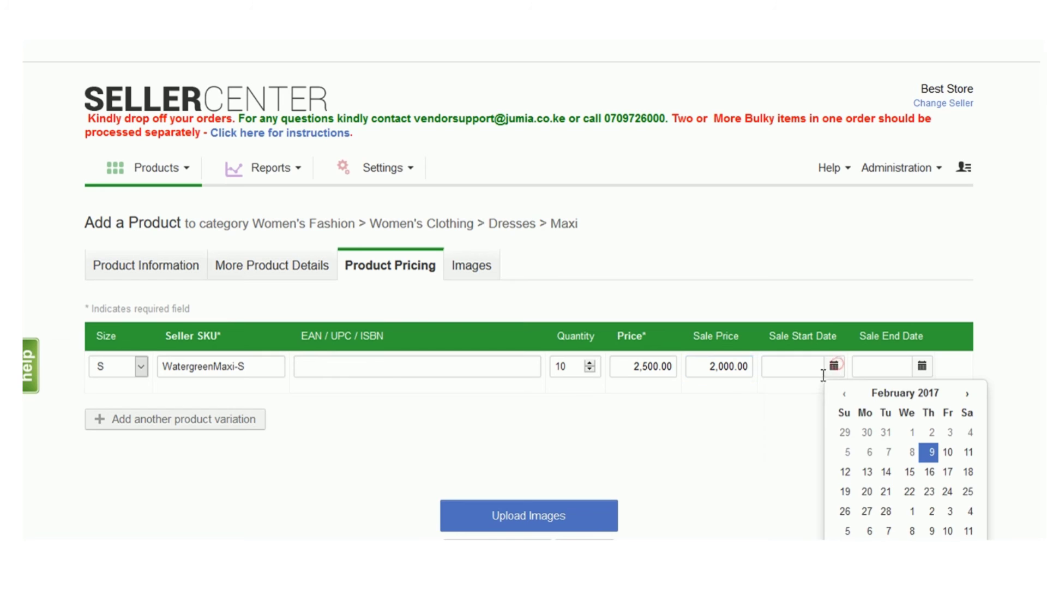
{"action": "left_click", "coordinate": [848, 481]}
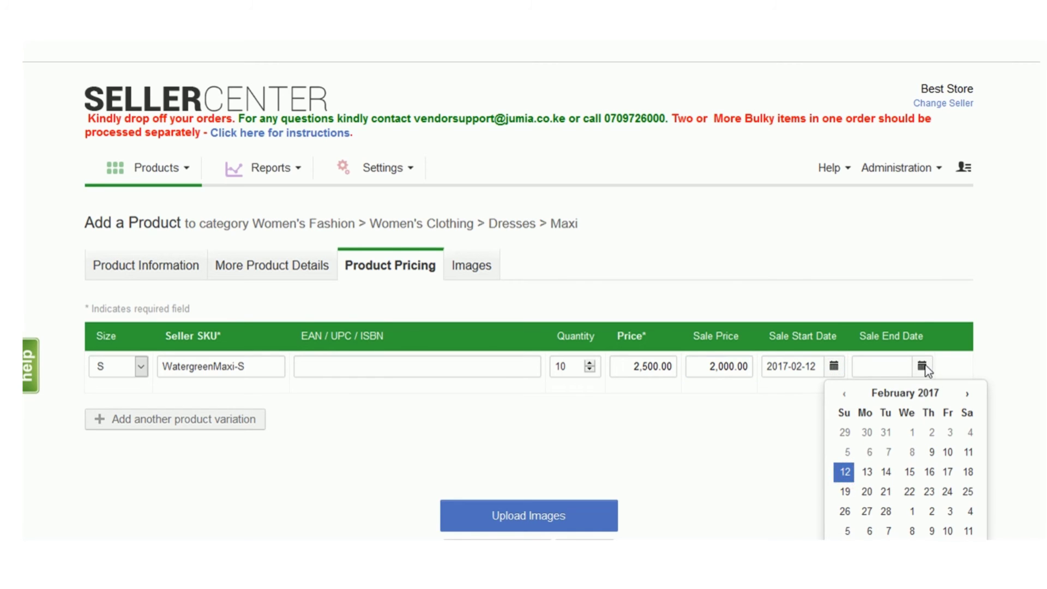
{"action": "left_click", "coordinate": [922, 366]}
{"action": "left_click", "coordinate": [831, 511]}
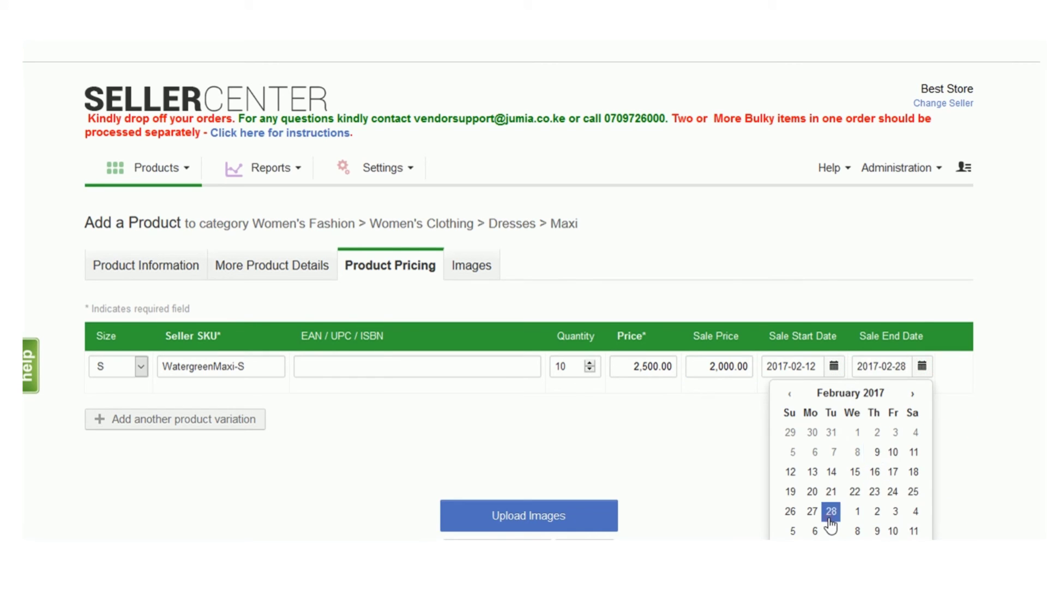
Add a second product variation in size M with the seller SKU "WatergreenMaxi-M"
{"action": "left_click", "coordinate": [185, 422]}
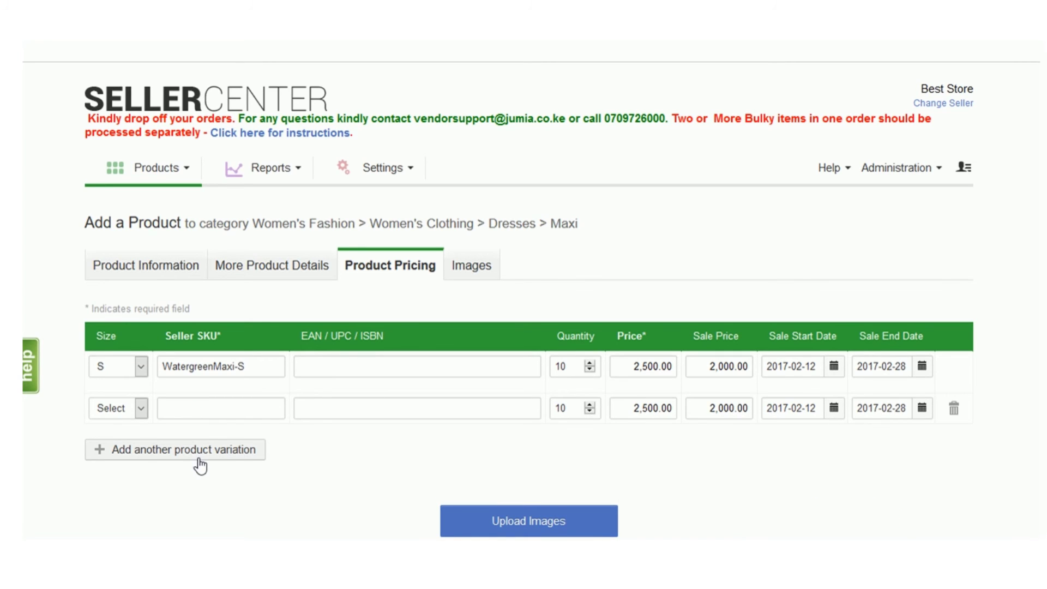
{"action": "left_click", "coordinate": [136, 407]}
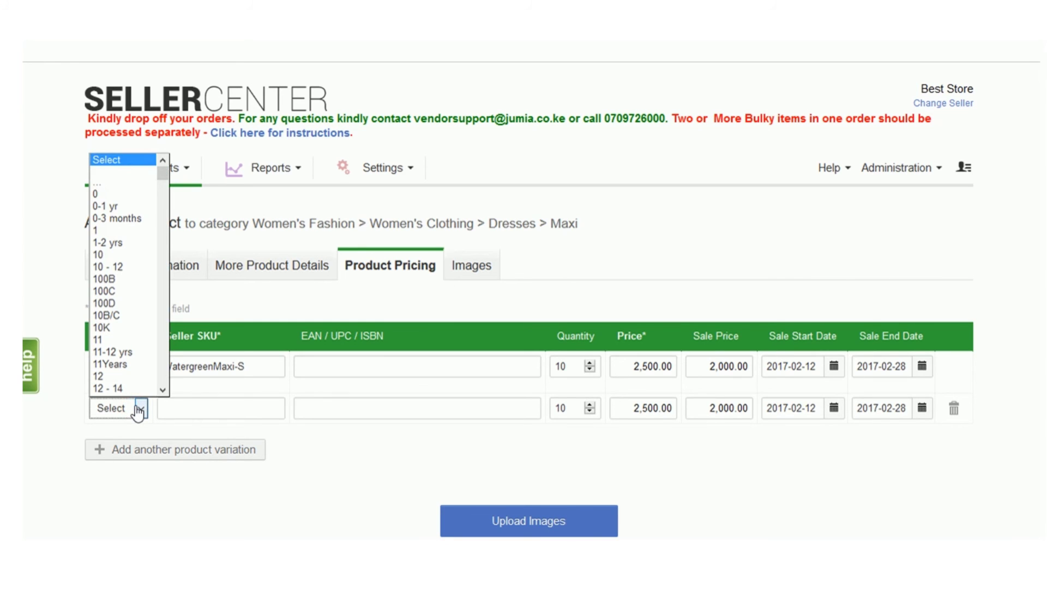
{"action": "key", "text": "m"}
{"action": "left_click", "coordinate": [202, 395]}
{"action": "left_click", "coordinate": [195, 406]}
{"action": "type", "text": "Wa"}
{"action": "type", "text": "tergreenM"}
{"action": "type", "text": "axi"}
{"action": "type", "text": "-M"}
Add a third product variation in size L with the seller SKU "WatergreenMaxi-L"
{"action": "left_click", "coordinate": [194, 451]}
{"action": "left_click", "coordinate": [143, 441]}
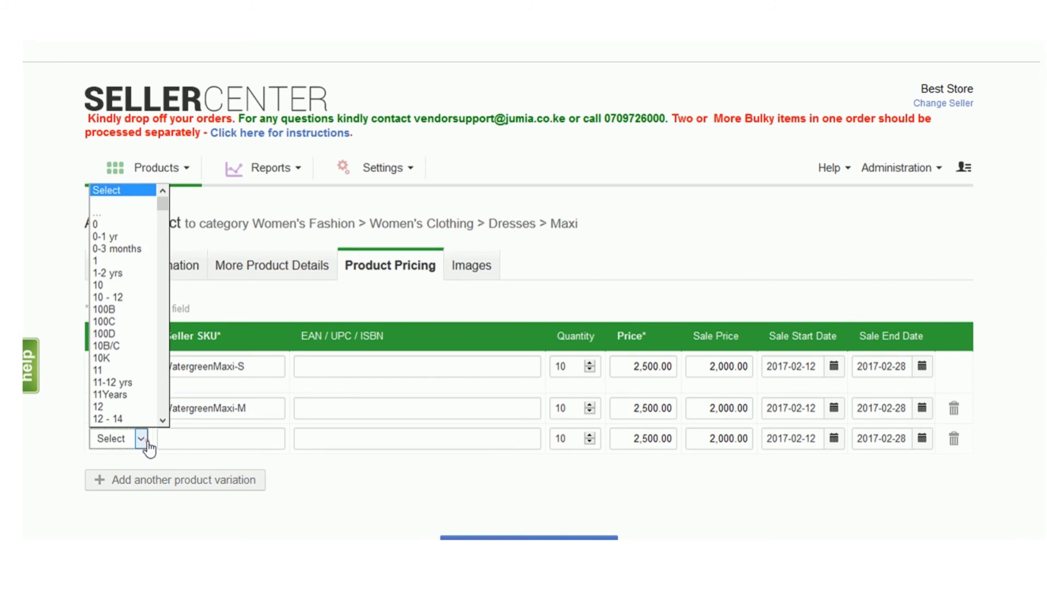
{"action": "key", "text": "l"}
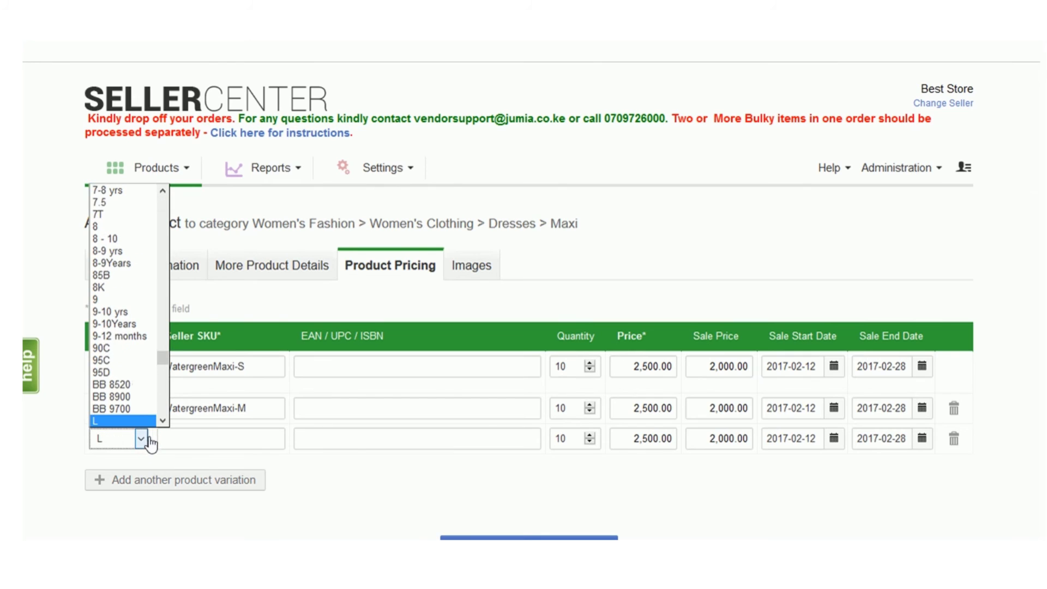
{"action": "left_click", "coordinate": [197, 439]}
{"action": "type", "text": "Wat"}
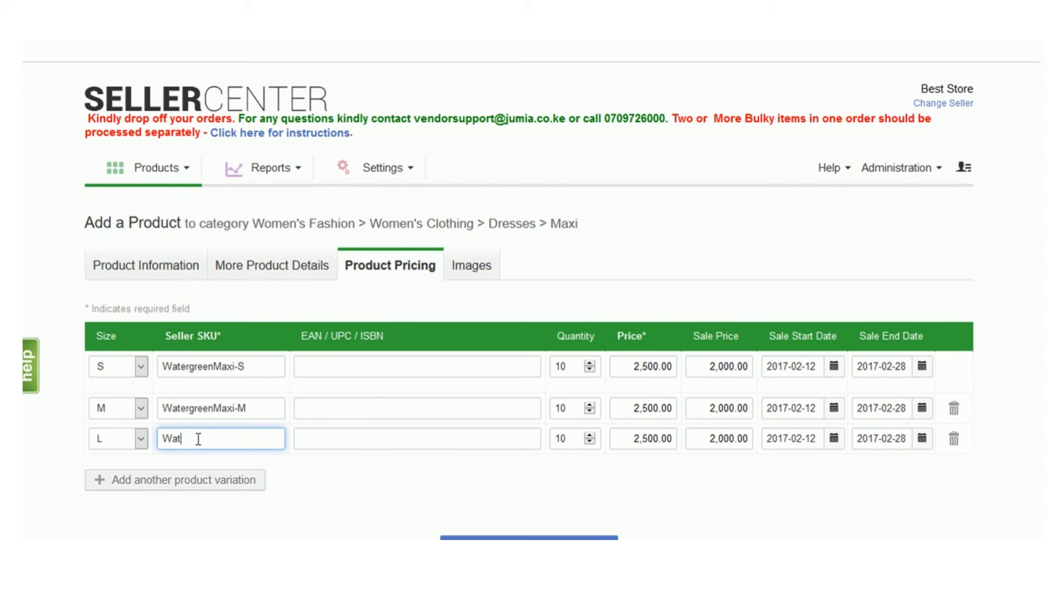
{"action": "type", "text": "ergreenMaxi-L"}
Proceed to the image upload section of the listing and look over the available image slots
{"action": "scroll", "coordinate": [584, 287], "scroll_direction": "down", "scroll_amount": 2}
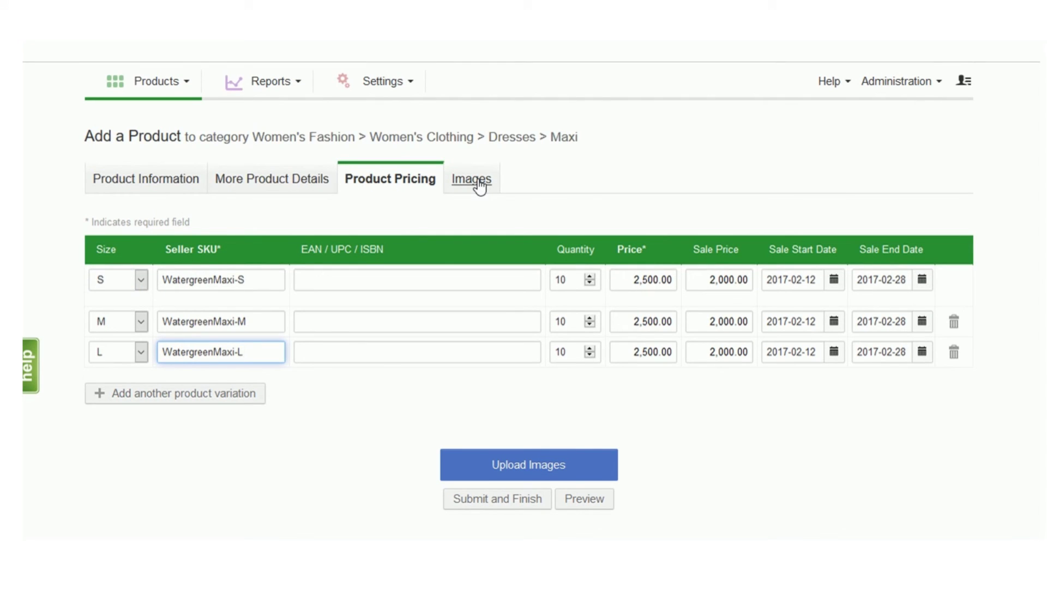
{"action": "left_click", "coordinate": [557, 476]}
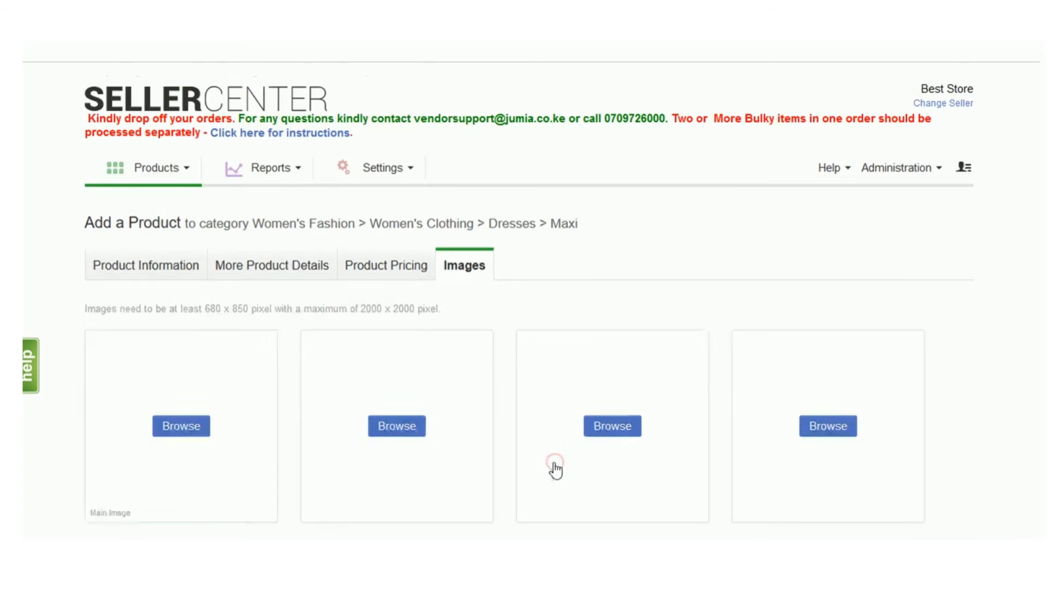
{"action": "scroll", "coordinate": [632, 341], "scroll_direction": "down", "scroll_amount": 2}
{"action": "scroll", "coordinate": [338, 306], "scroll_direction": "up", "scroll_amount": 2}
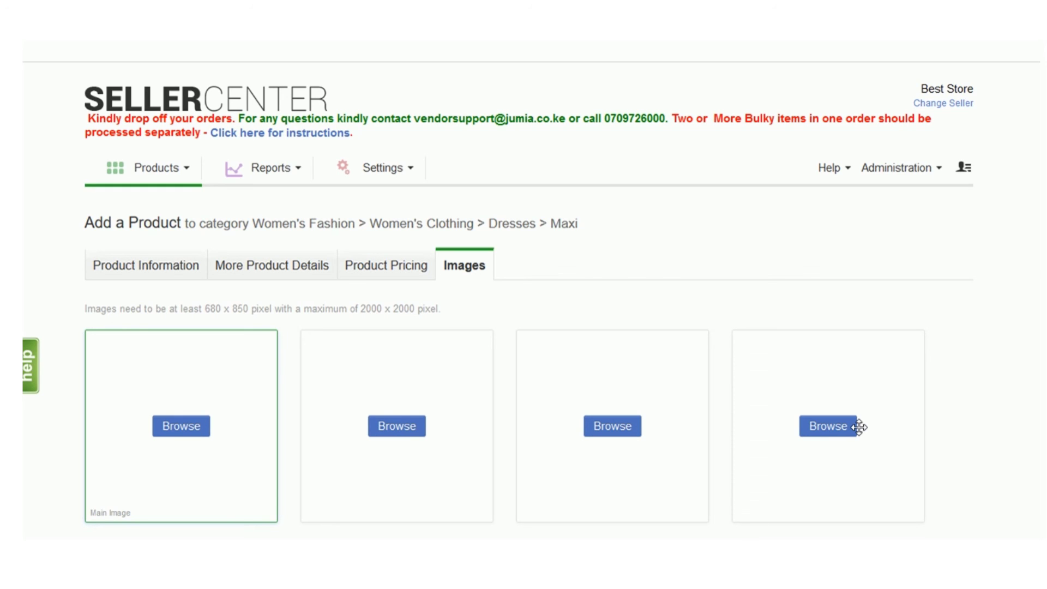
Upload GO816AAABF0ANAFAMZ_1 from the WaterGreen folder on the Desktop as the main image
{"action": "left_click", "coordinate": [174, 431]}
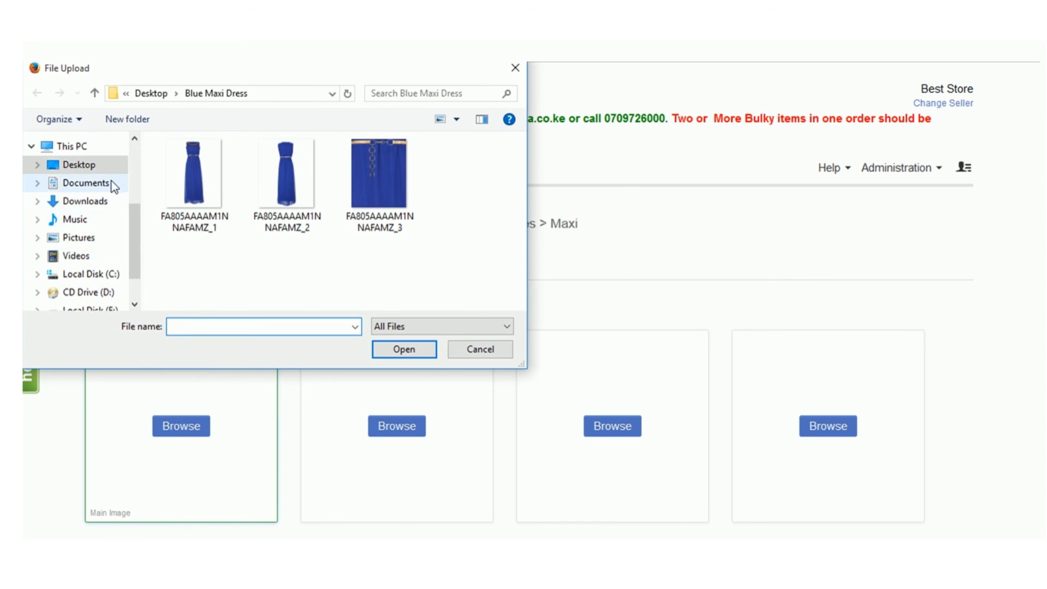
{"action": "left_click", "coordinate": [100, 165]}
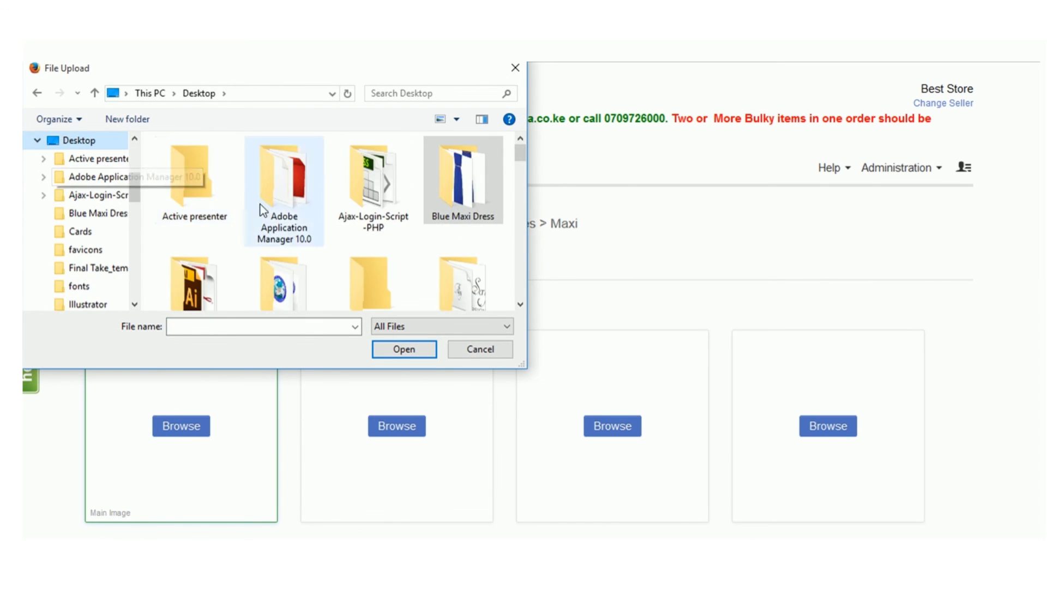
{"action": "left_click_drag", "start_coordinate": [428, 71], "coordinate": [469, 135]}
{"action": "left_click_drag", "start_coordinate": [554, 207], "coordinate": [554, 262]}
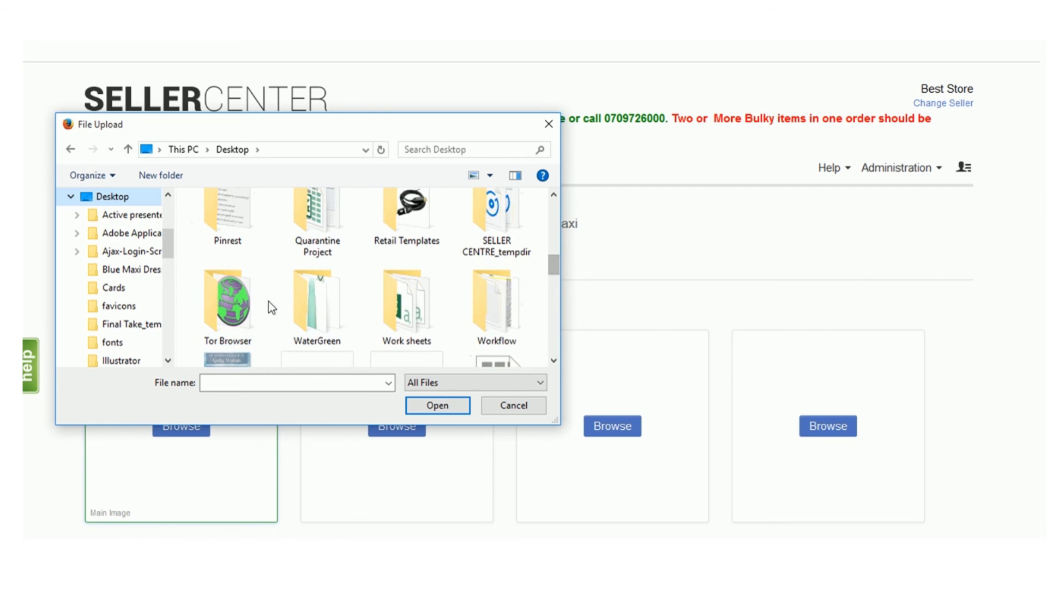
{"action": "double_click", "coordinate": [307, 295]}
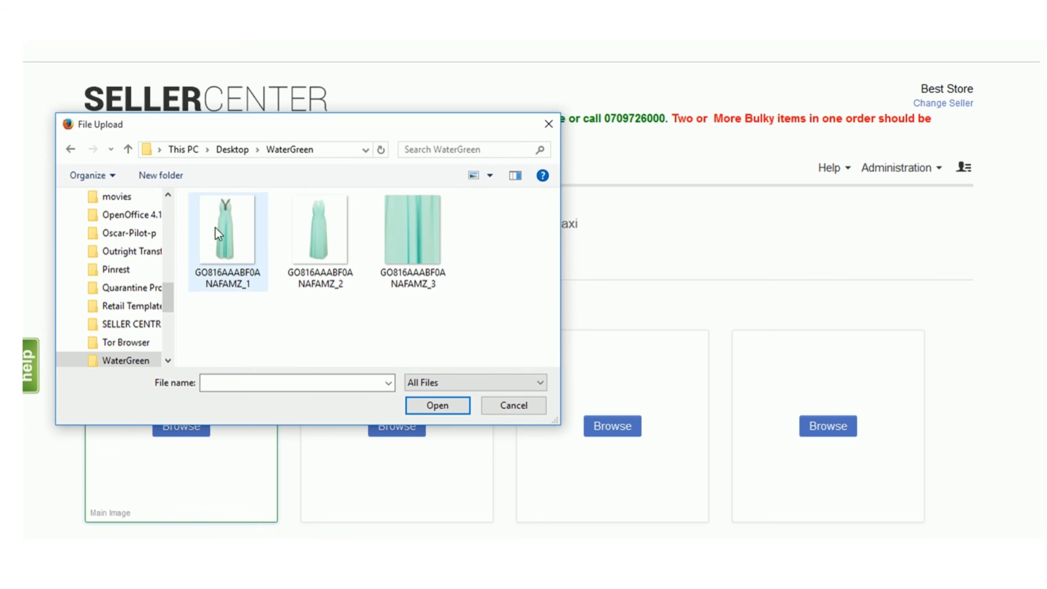
{"action": "left_click", "coordinate": [216, 227]}
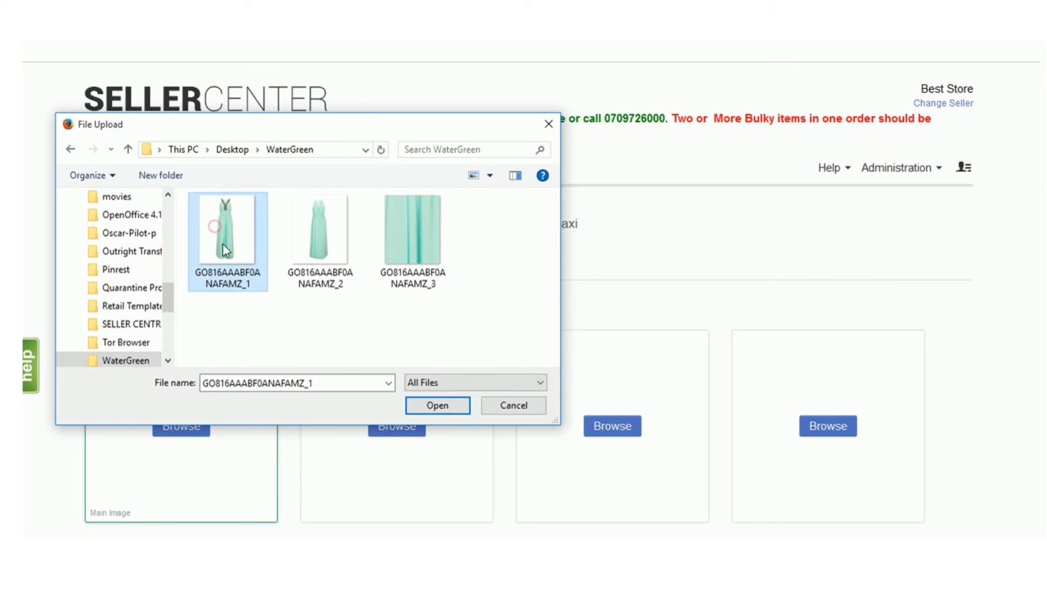
{"action": "left_click", "coordinate": [438, 406]}
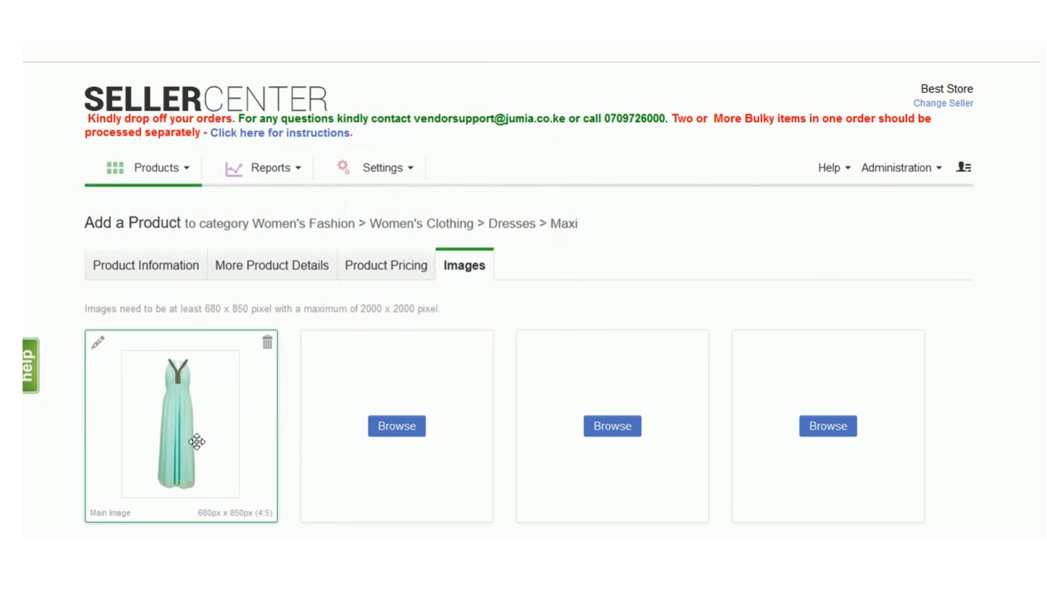
Upload the dress's back-view photo to the second image slot and the fabric close-up photo to the third slot
{"action": "left_click", "coordinate": [396, 434]}
{"action": "left_click", "coordinate": [304, 284]}
{"action": "left_click", "coordinate": [442, 403]}
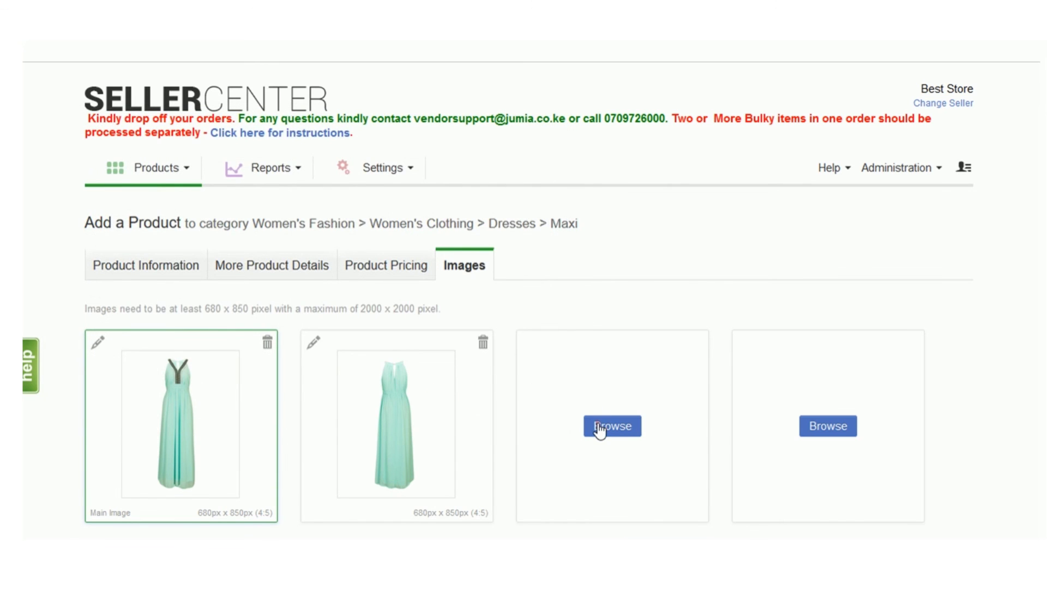
{"action": "left_click", "coordinate": [600, 430]}
{"action": "left_click", "coordinate": [427, 230]}
{"action": "left_click", "coordinate": [432, 409]}
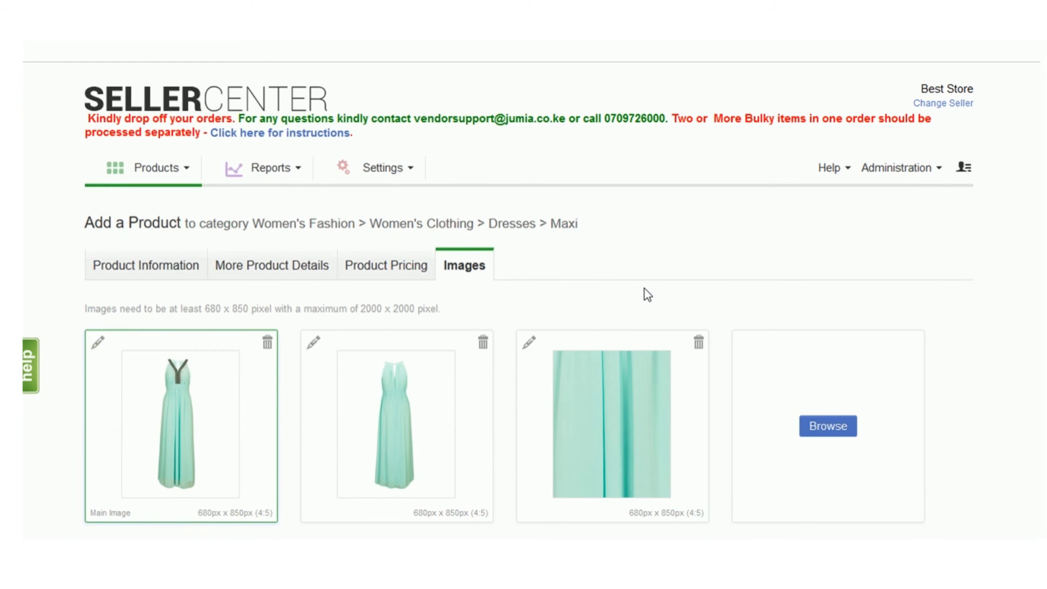
Submit and finish the maxi dress listing with its three uploaded images
{"action": "scroll", "coordinate": [643, 288], "scroll_direction": "down", "scroll_amount": 6}
{"action": "scroll", "coordinate": [639, 297], "scroll_direction": "down", "scroll_amount": 2}
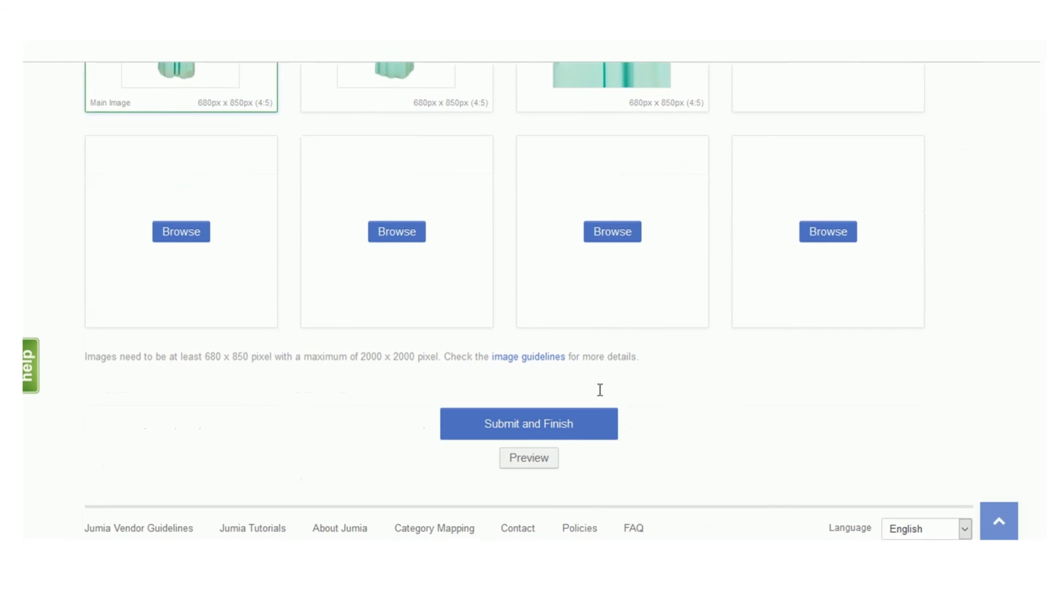
{"action": "left_click", "coordinate": [548, 435]}
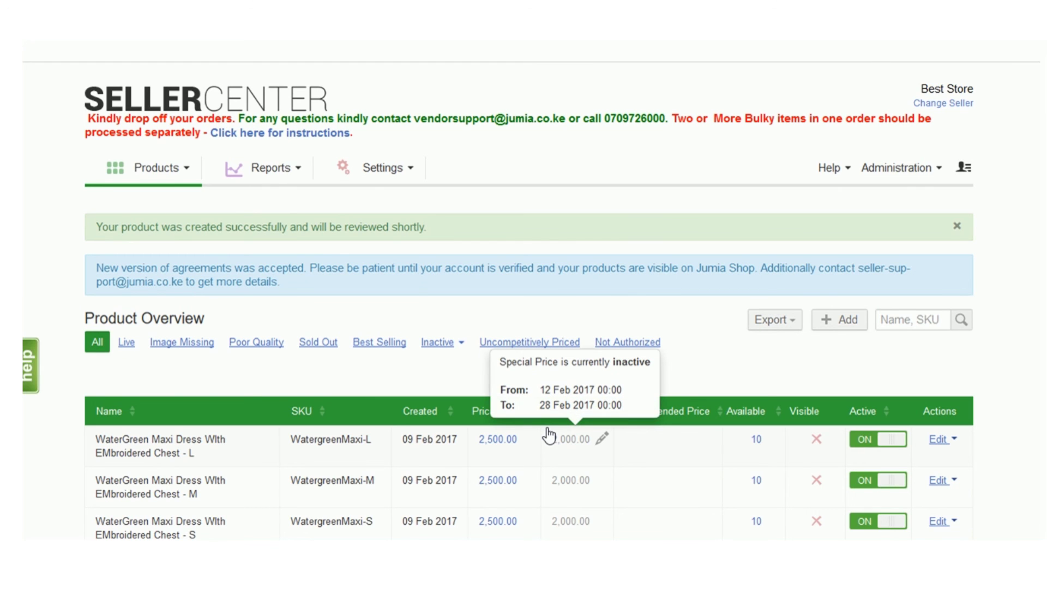
{"action": "scroll", "coordinate": [895, 420], "scroll_direction": "down", "scroll_amount": 3}
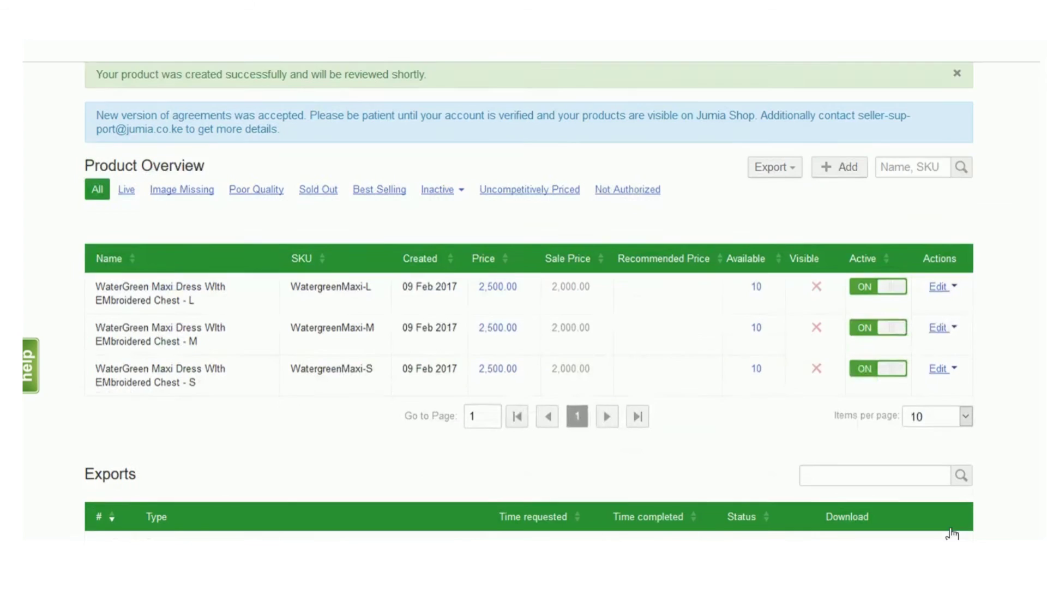
{"action": "left_click", "coordinate": [915, 567]}
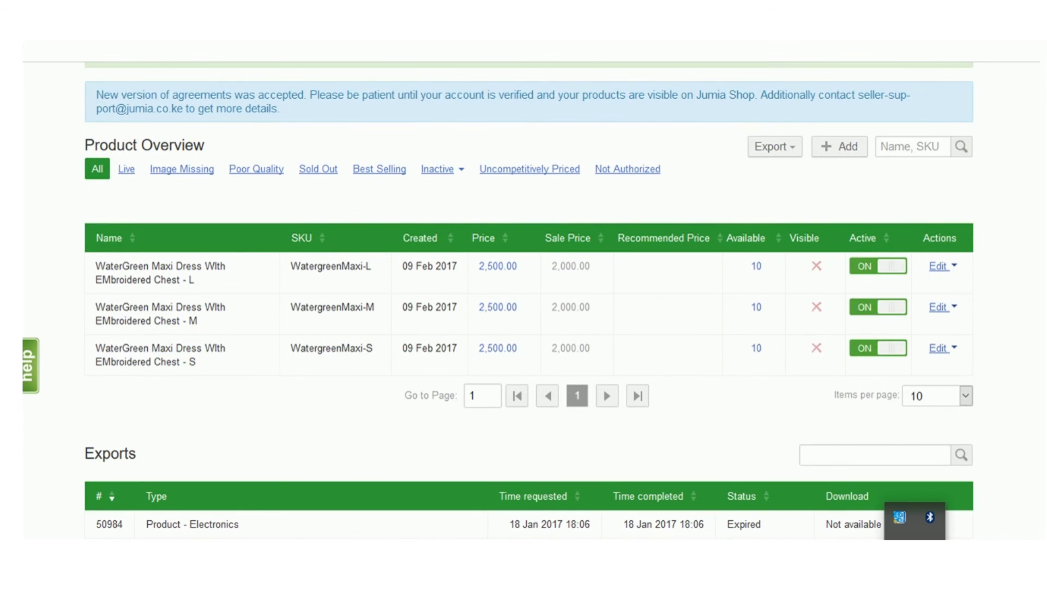
{"action": "left_click", "coordinate": [930, 547]}
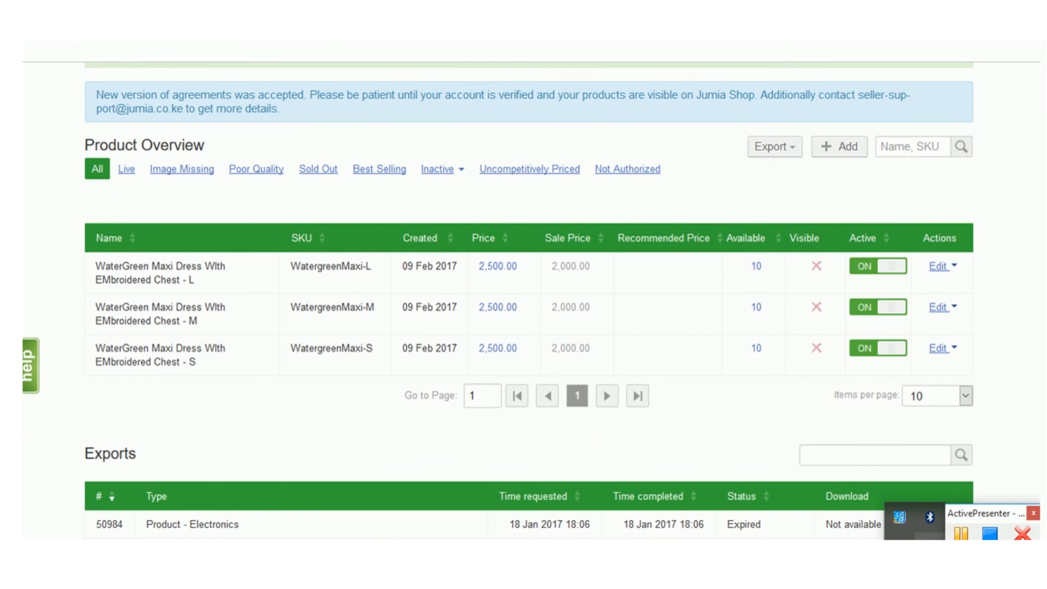